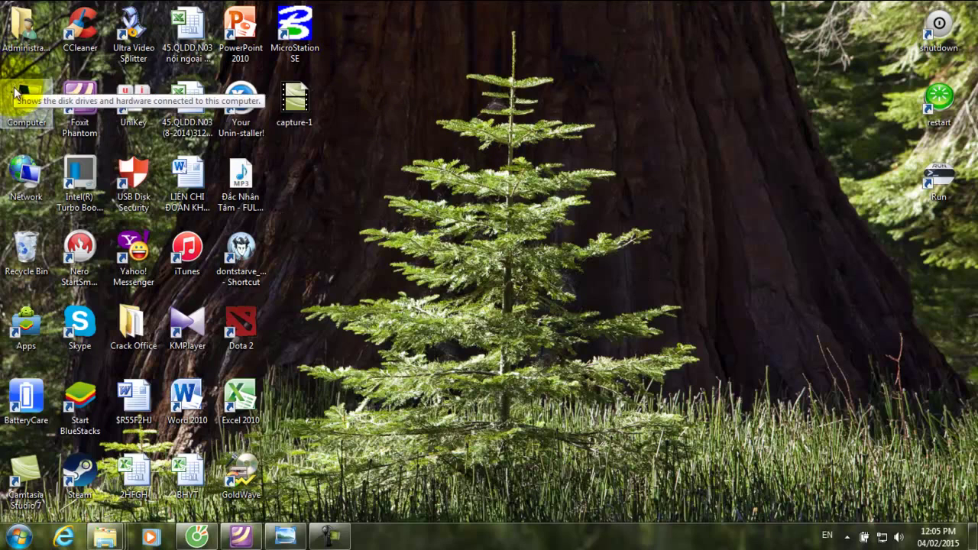
Step: Open the folder C:\WIN32APP\Ingr\GEOVEC and cut its features.tbl file
double_click(11, 111)
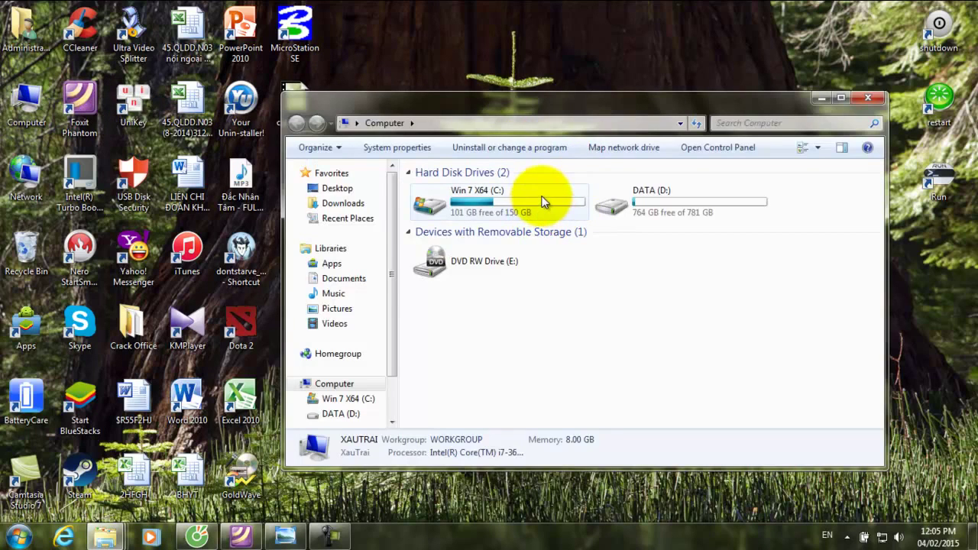
double_click(542, 201)
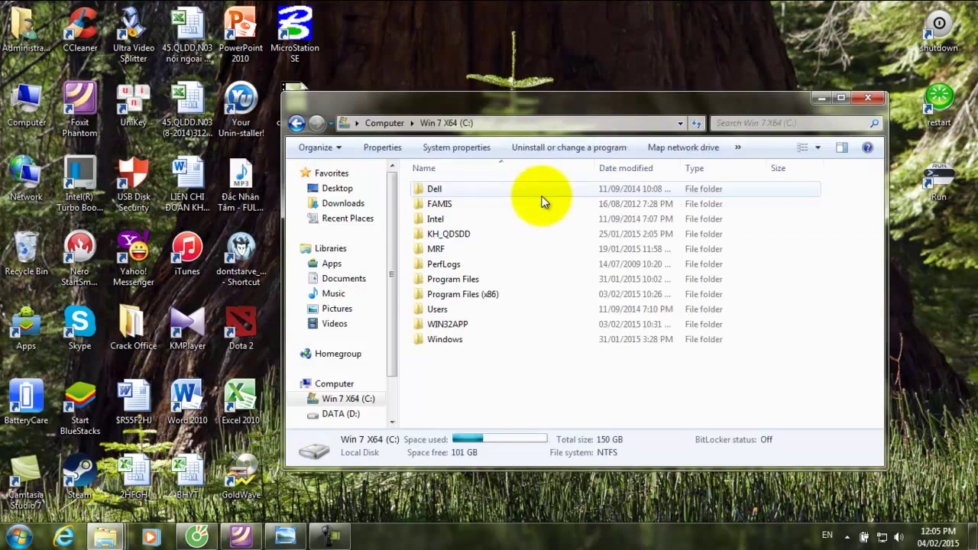
double_click(457, 327)
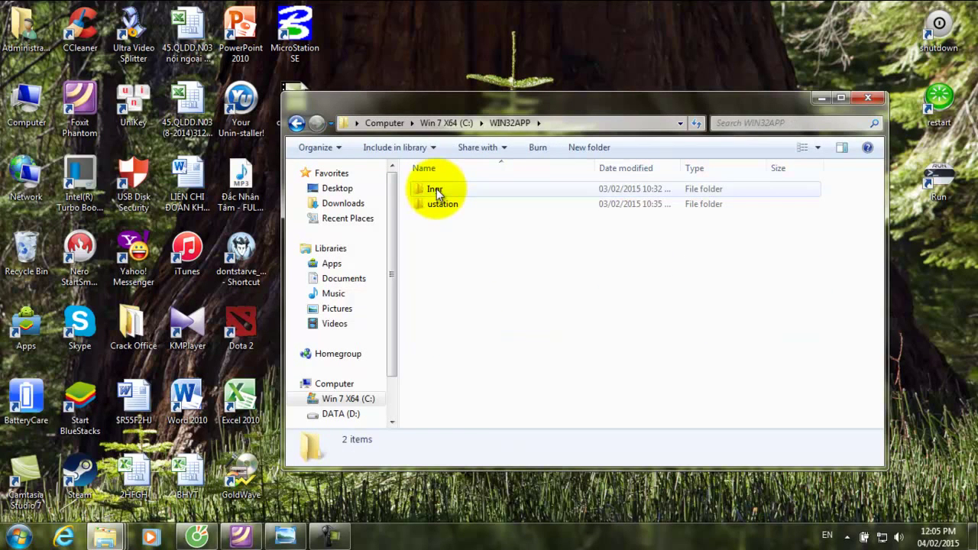
double_click(436, 189)
double_click(436, 188)
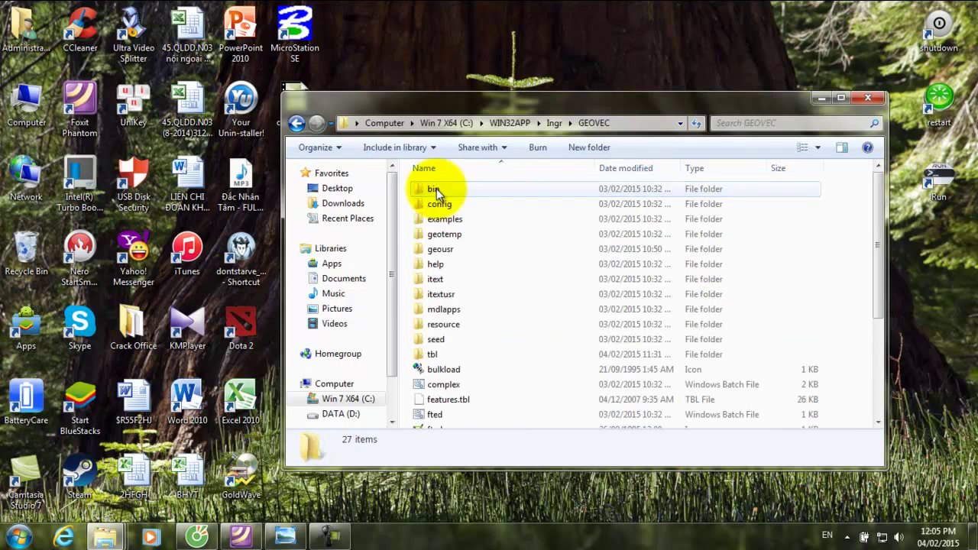
click(456, 399)
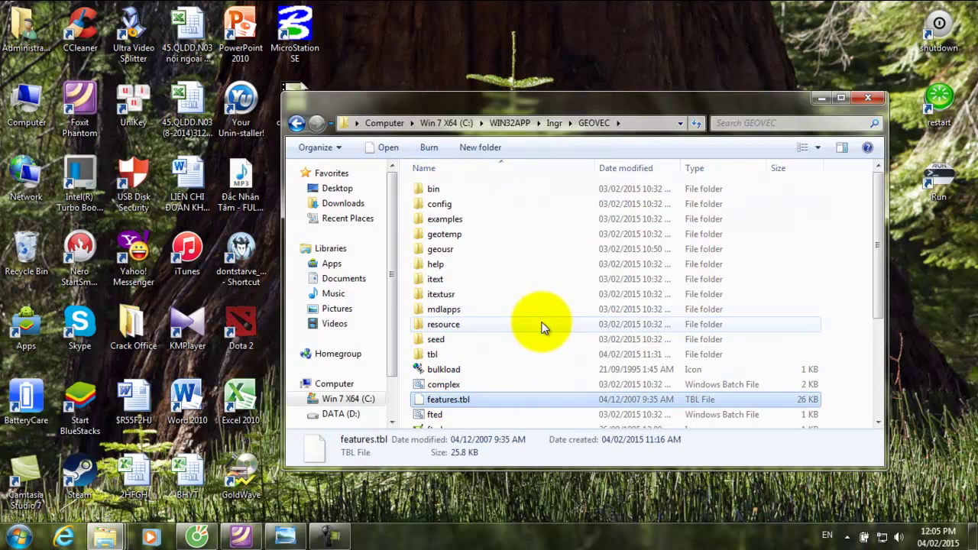
Step: Delete features.tbl from the tbl subfolder and paste the one cut from GEOVEC in its place
double_click(463, 356)
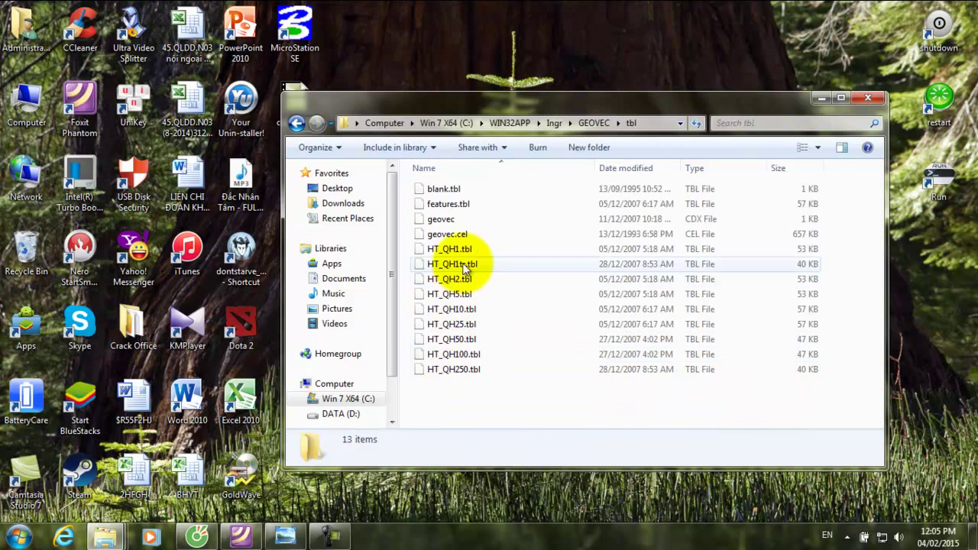
click(467, 204)
key(Delete)
key(Return)
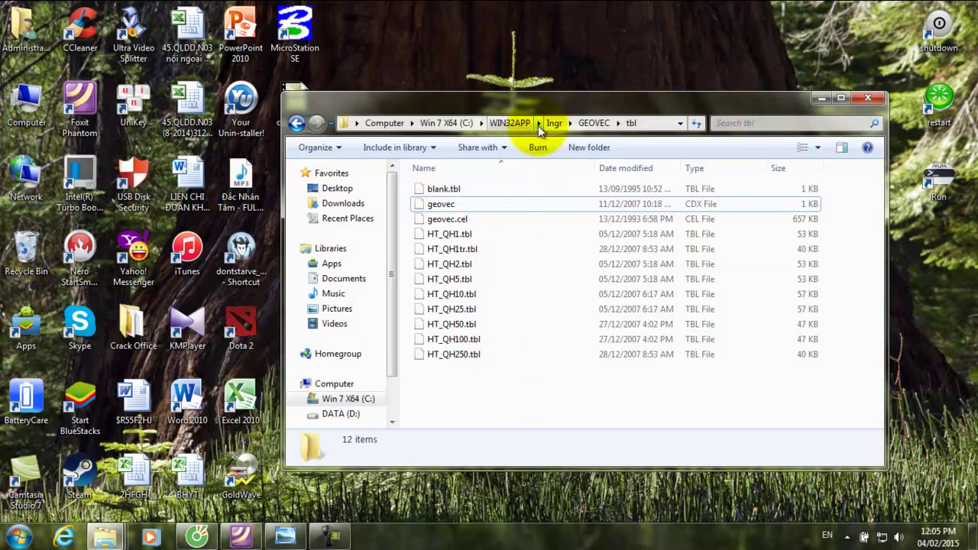
key(ctrl+z)
click(597, 123)
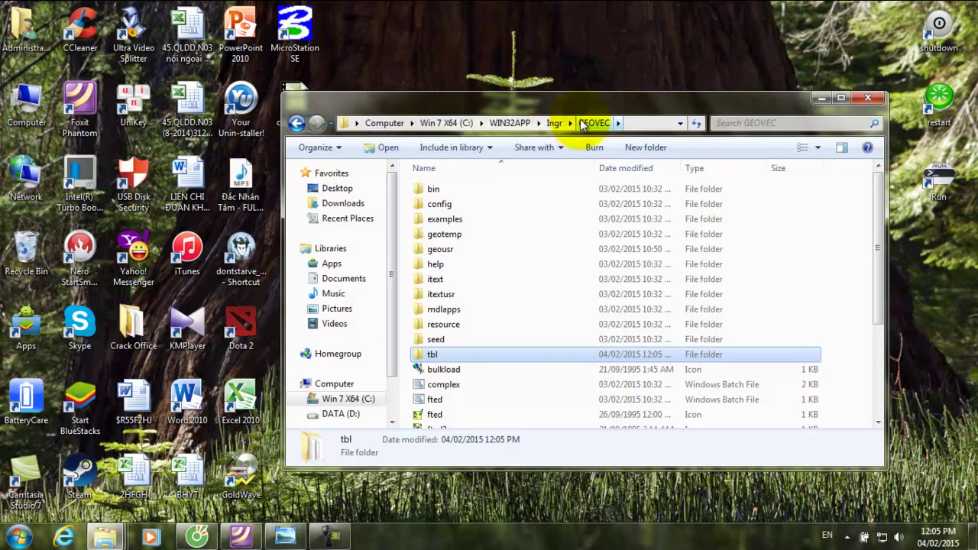
double_click(432, 356)
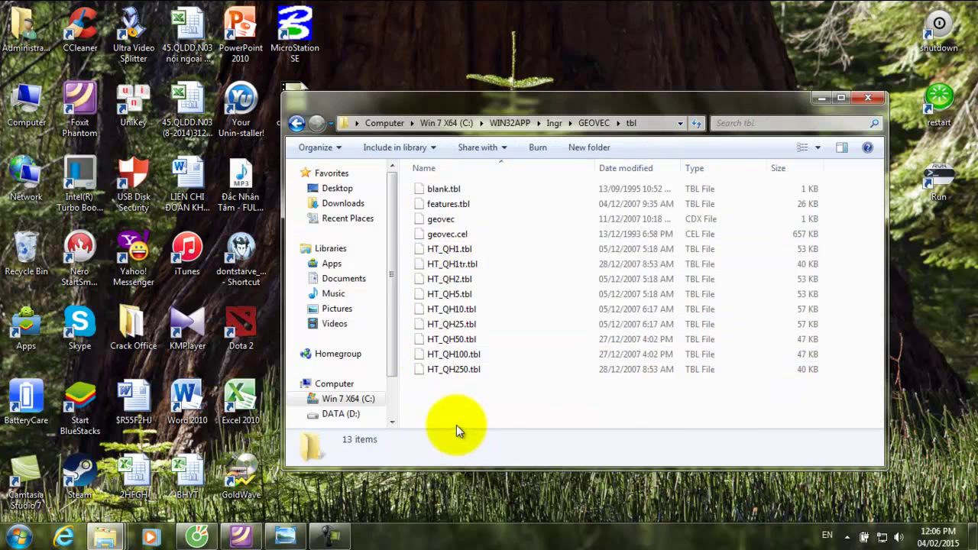
Step: Move features.tbl from the tbl subfolder back to the GEOVEC folder
click(433, 202)
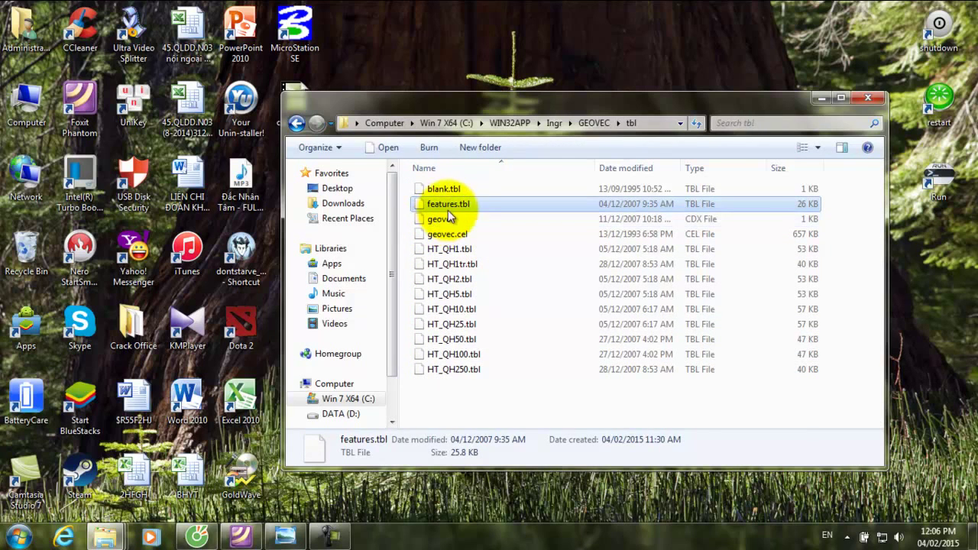
click(298, 123)
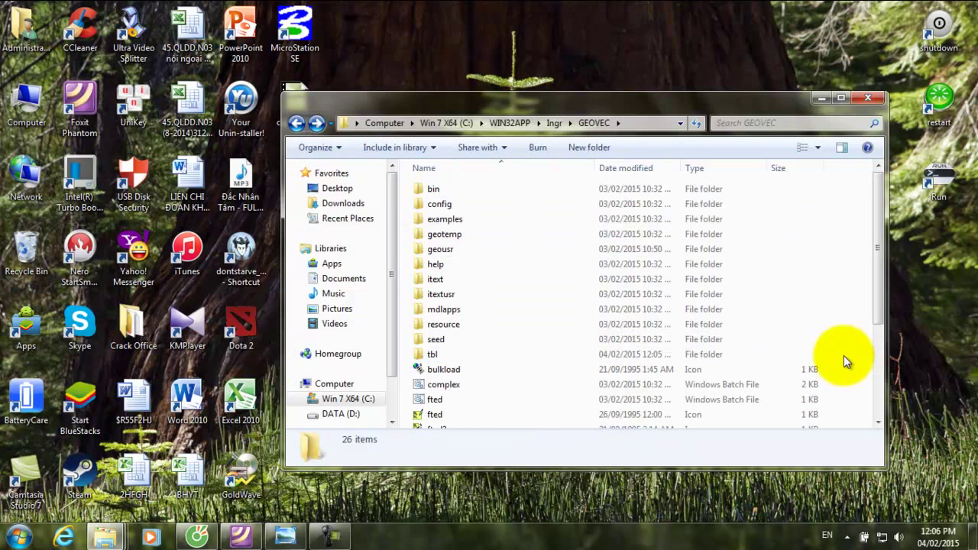
key(ctrl+v)
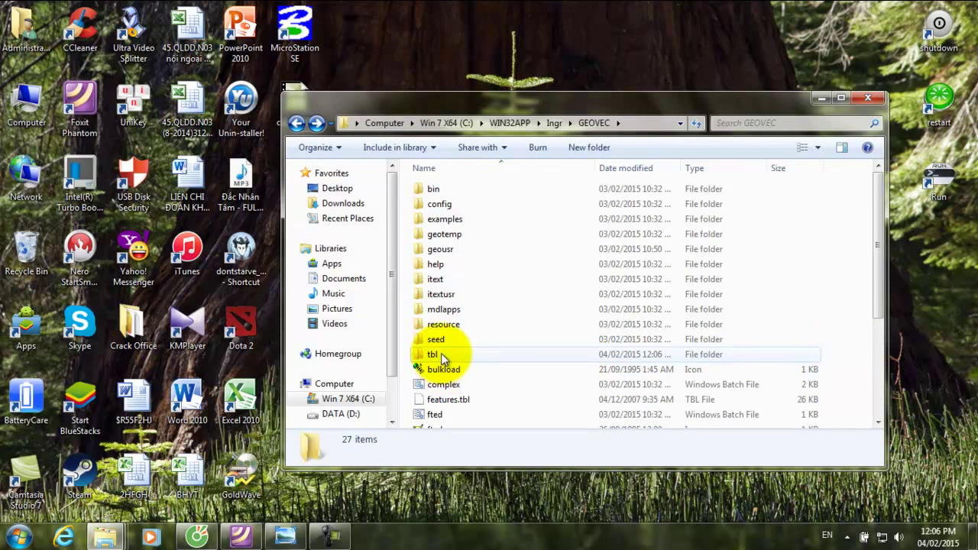
Step: Duplicate HT_QH10.tbl within the tbl subfolder and select the copy
double_click(442, 358)
click(426, 295)
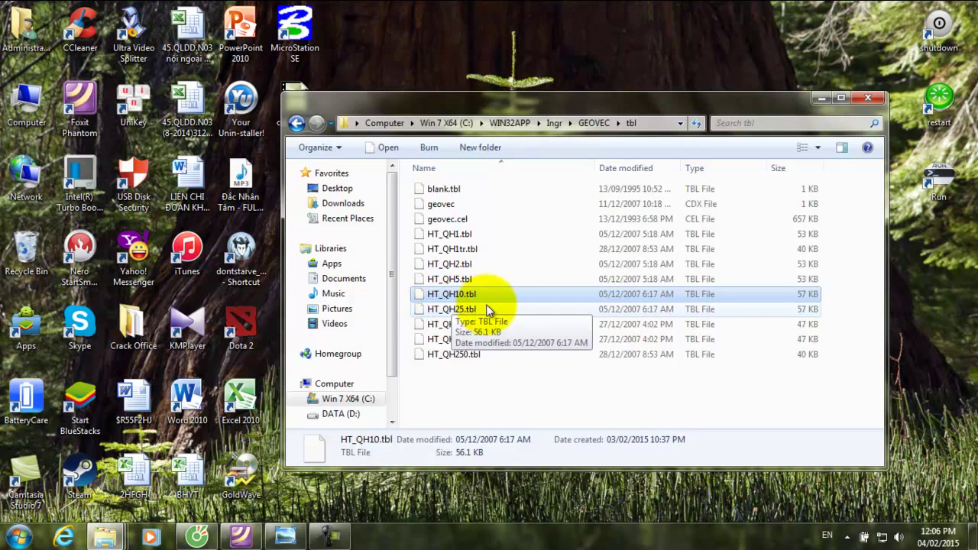
click(487, 396)
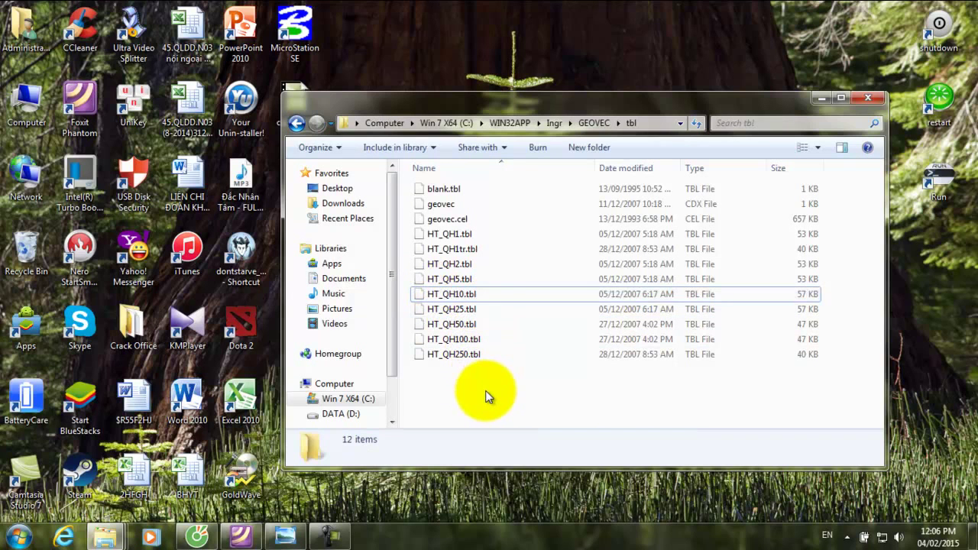
key(ctrl+v)
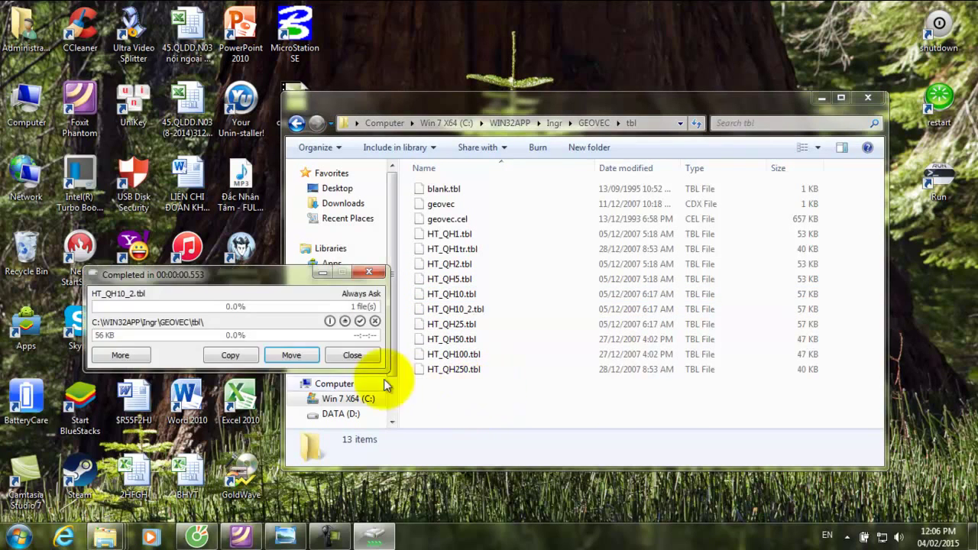
click(352, 355)
click(456, 307)
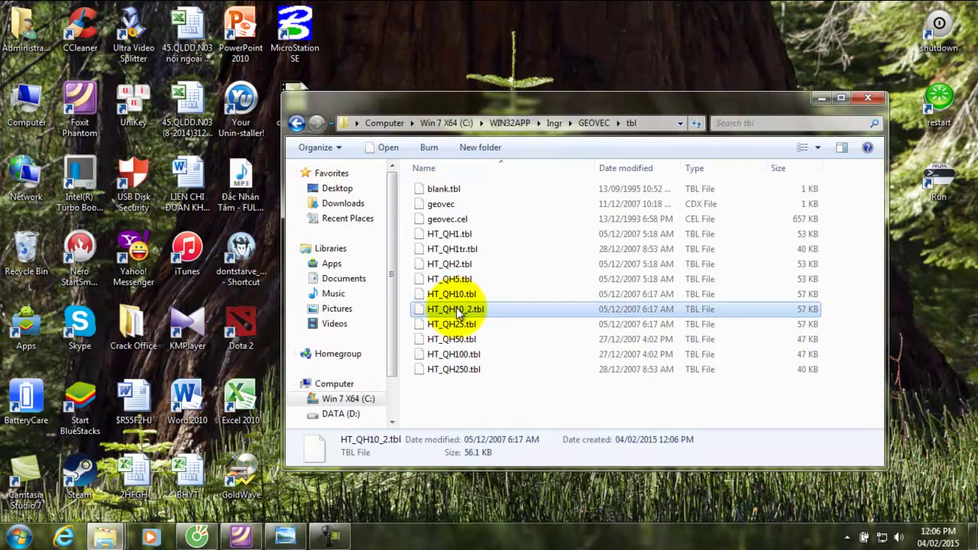
Step: Copy the name of the features.tbl file in the GEOVEC folder
click(296, 122)
click(462, 402)
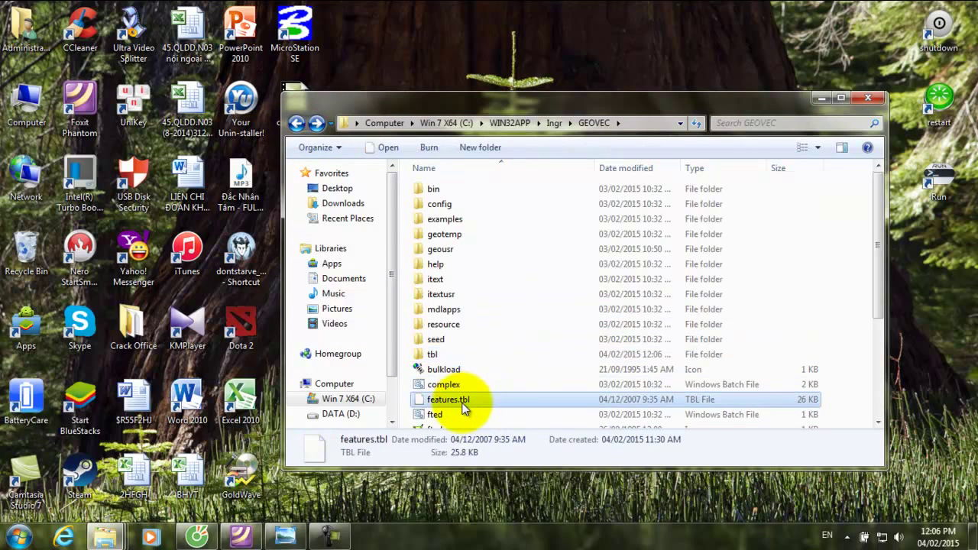
right_click(436, 403)
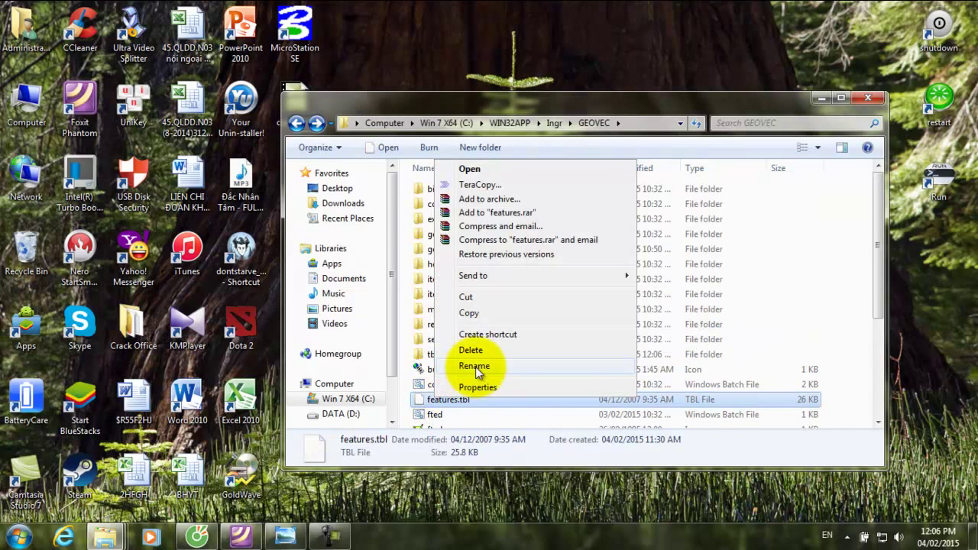
click(475, 367)
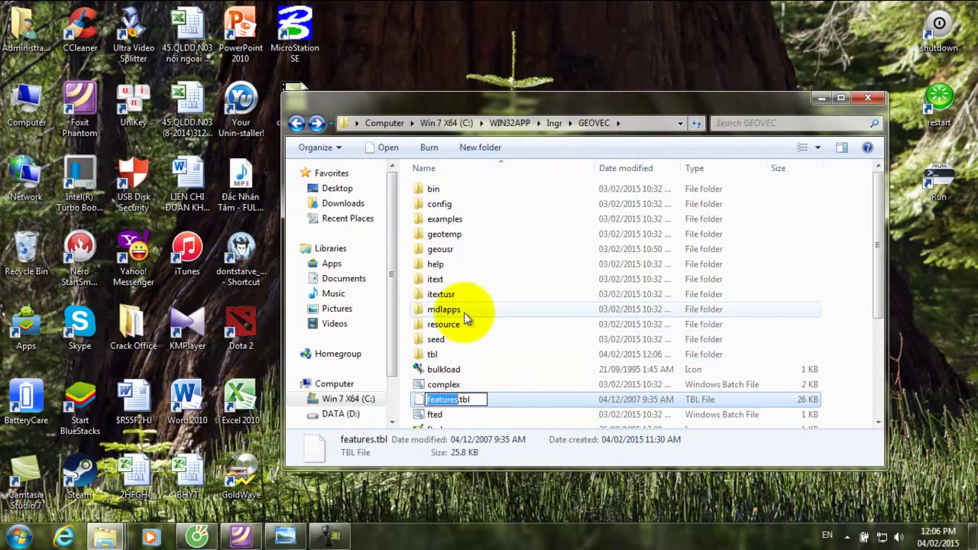
Step: Rename the HT_QH10.tbl copy in the tbl subfolder as features.tbl and close the folder window
double_click(436, 354)
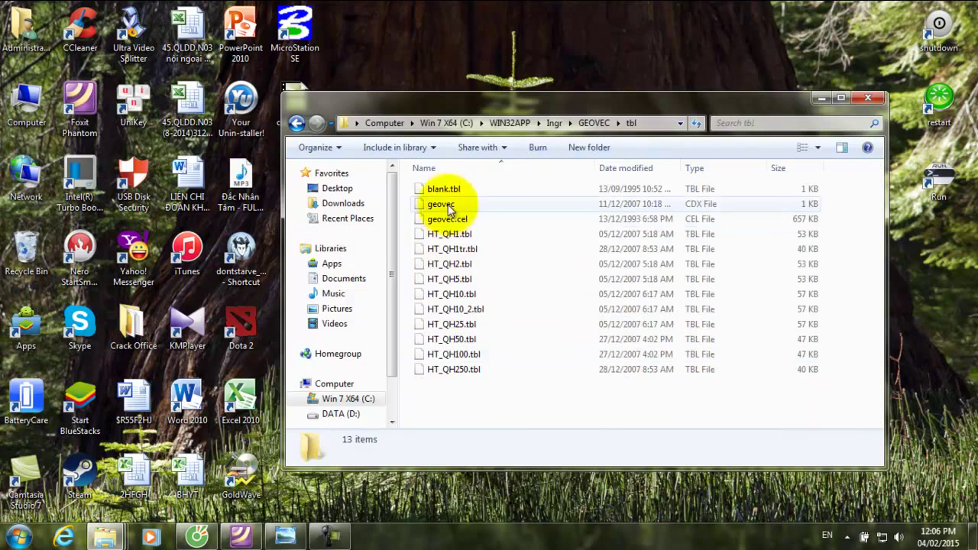
click(453, 309)
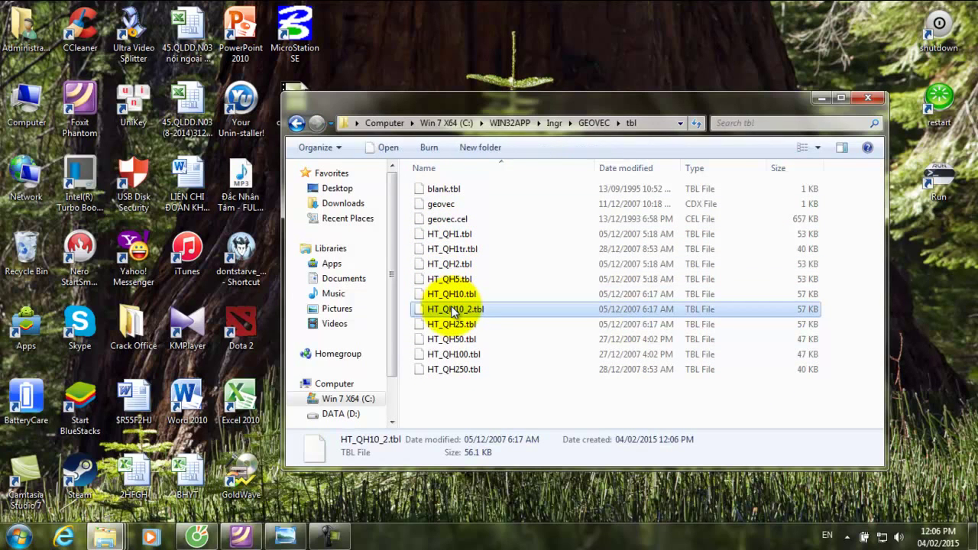
right_click(451, 308)
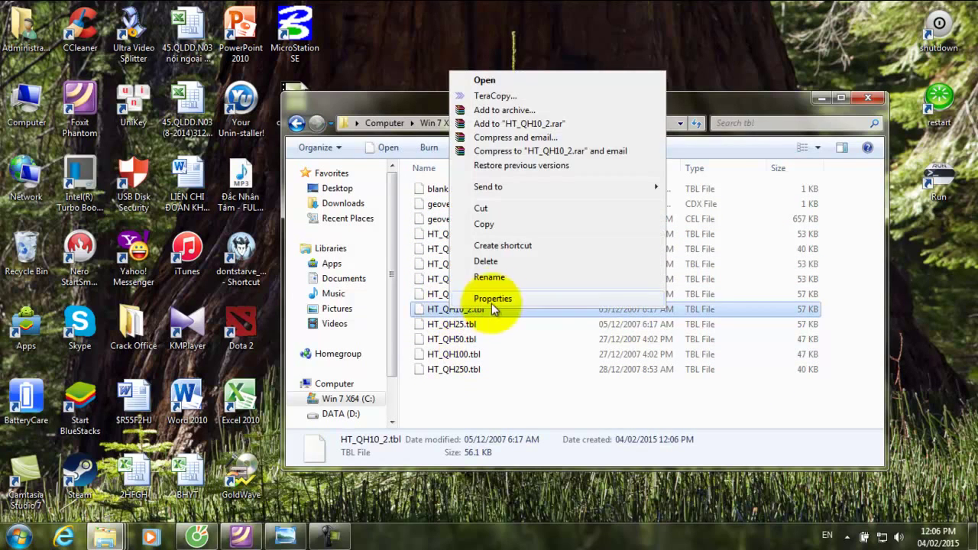
click(489, 277)
text(features.tbl)
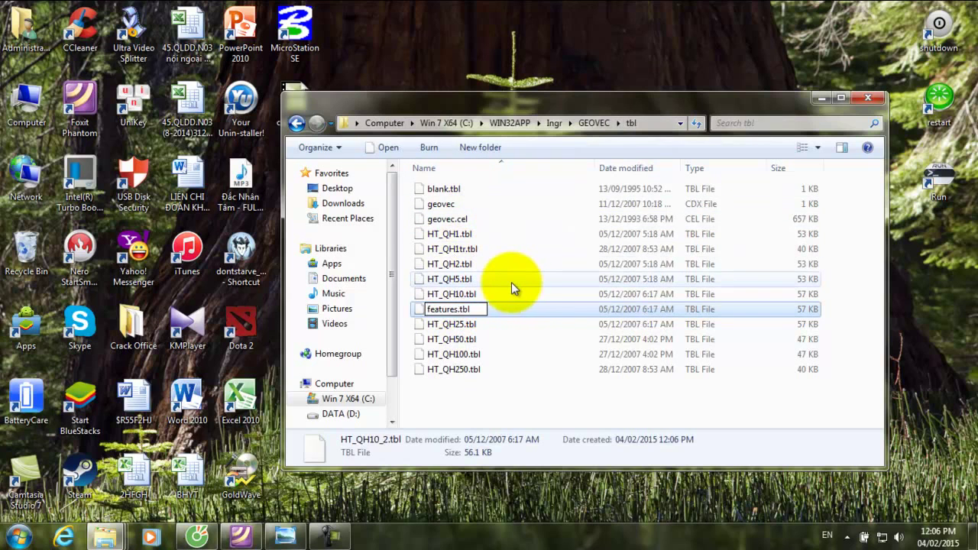
key(Return)
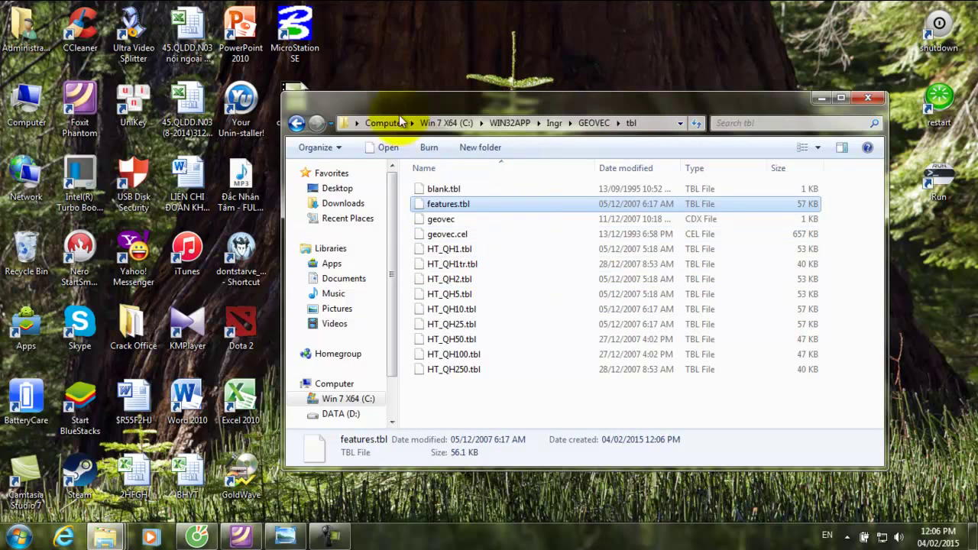
click(869, 99)
Step: Open the folder C:\FAMIS\MSKBD and locate its SSERIFE font file
double_click(13, 111)
click(631, 226)
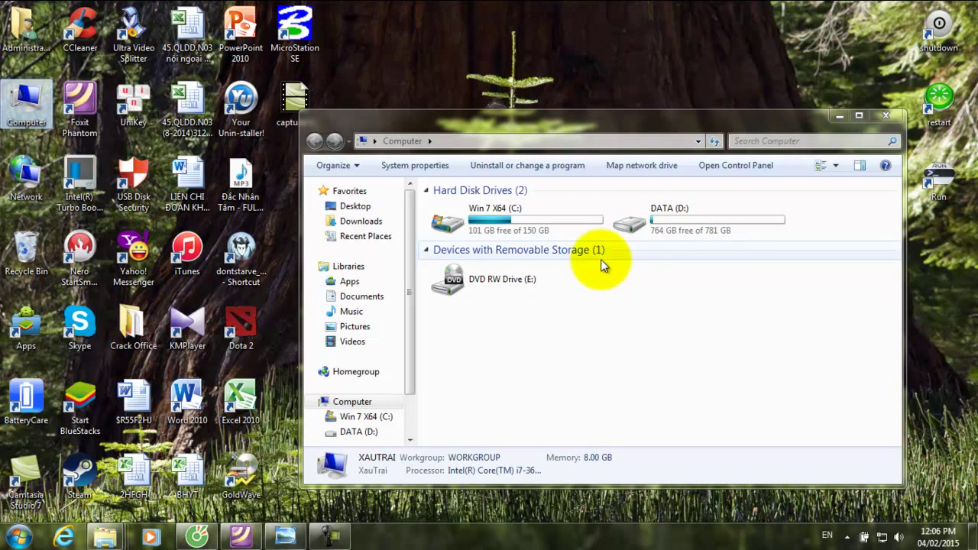
double_click(583, 222)
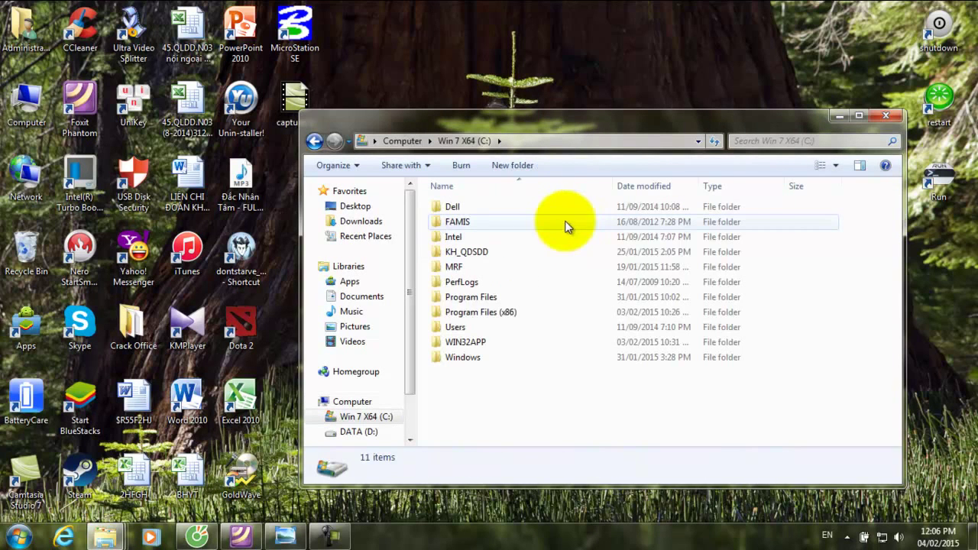
click(513, 226)
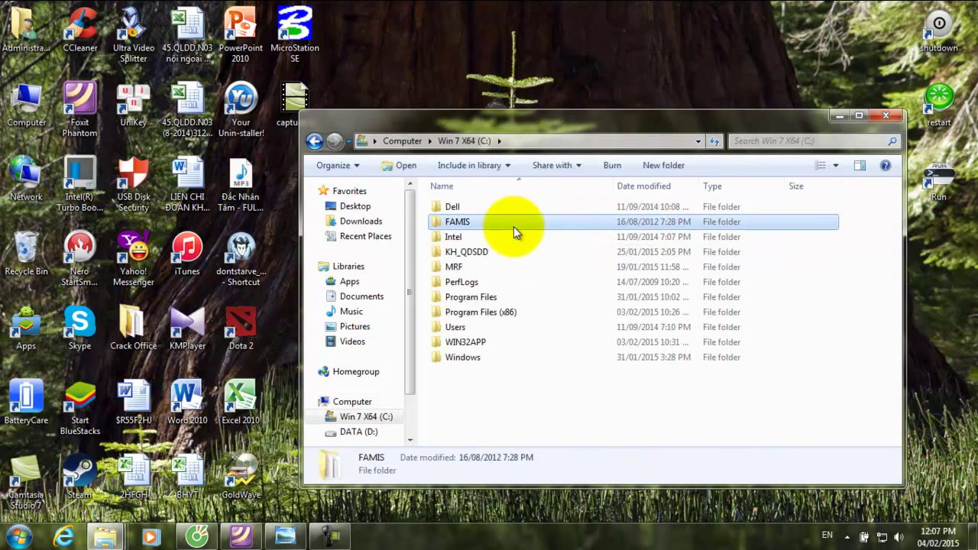
double_click(471, 222)
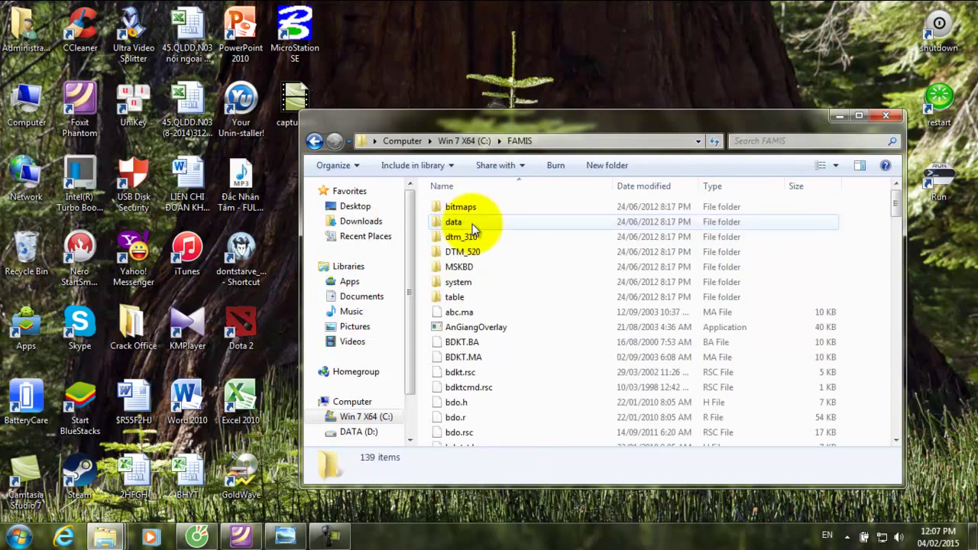
scroll(479, 309, down, 1)
scroll(479, 309, up, 1)
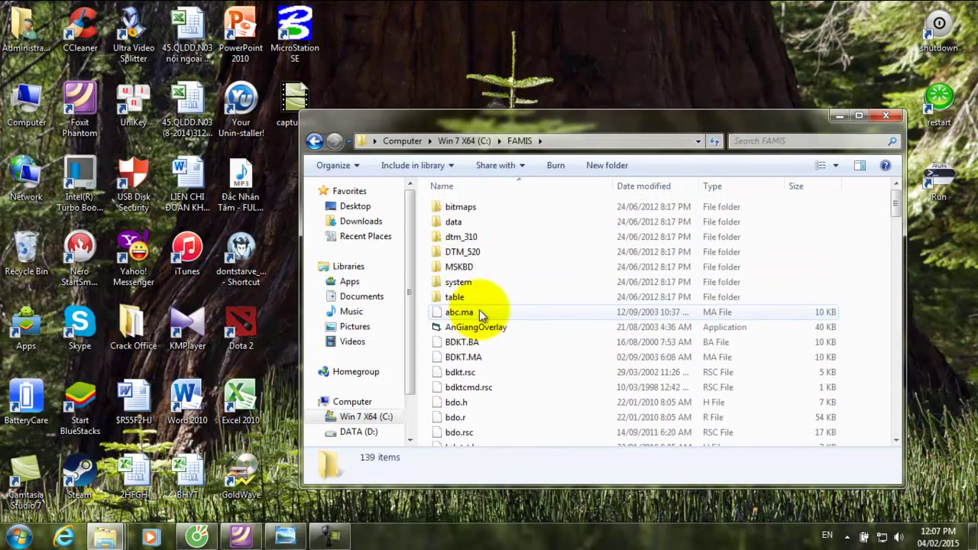
double_click(464, 267)
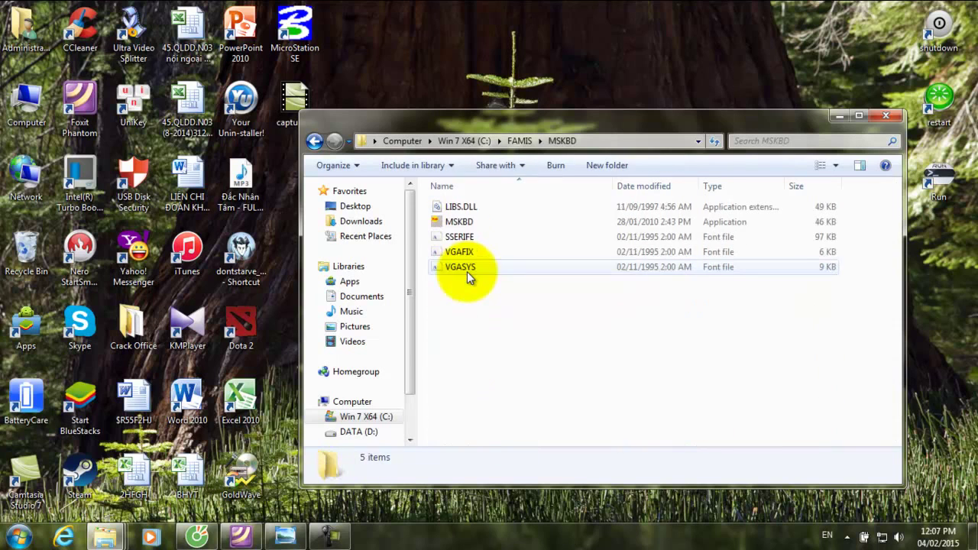
click(472, 239)
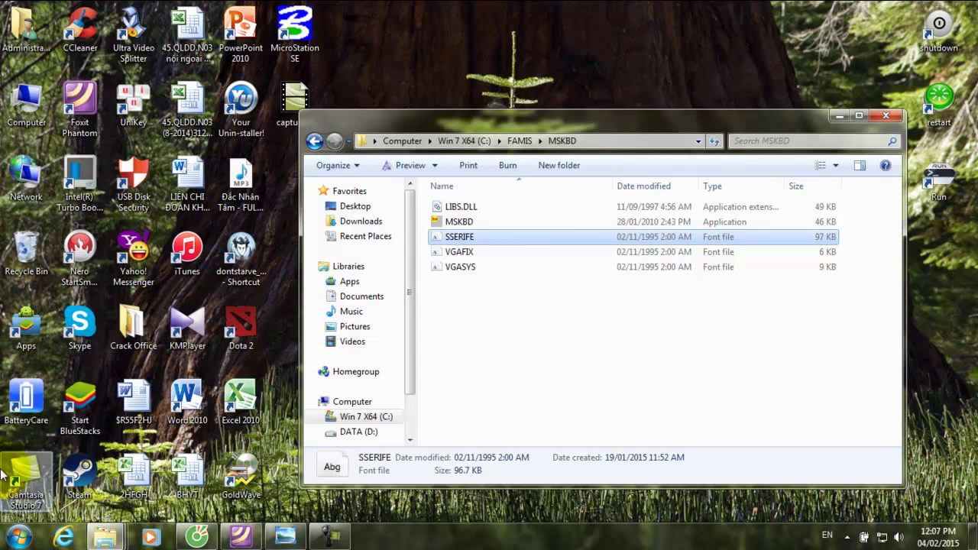
click(498, 374)
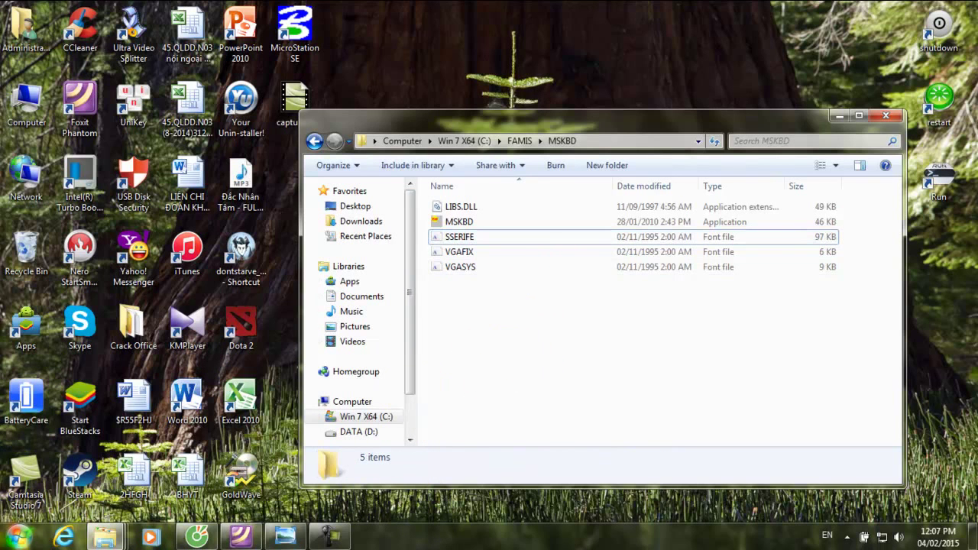
Step: Open the Registry Editor with regedit and enlarge its window to full screen
click(17, 537)
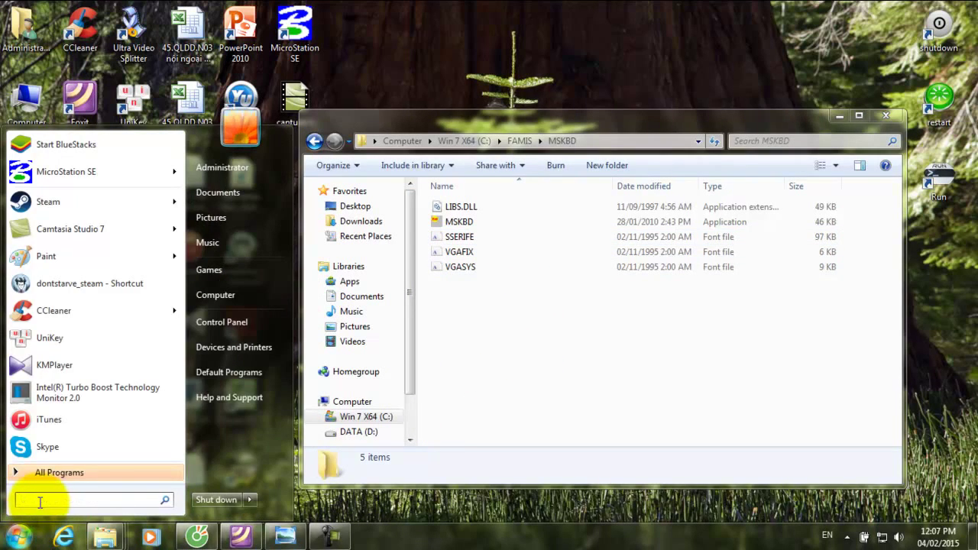
text(reged)
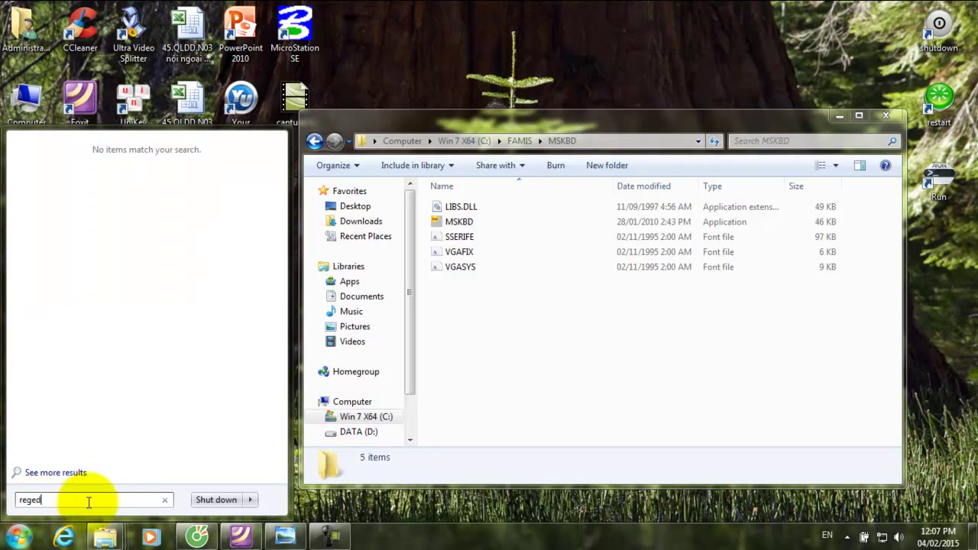
text(it)
double_click(91, 500)
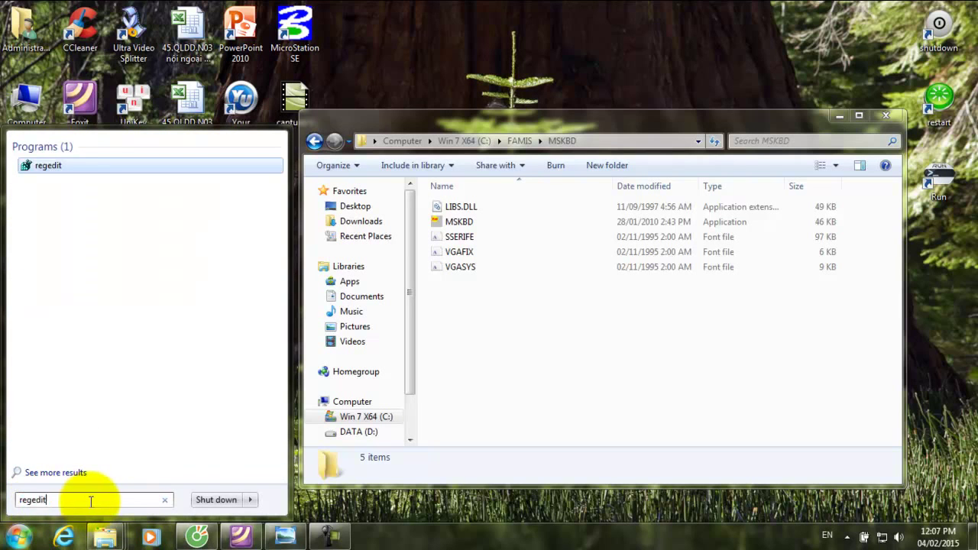
key(Return)
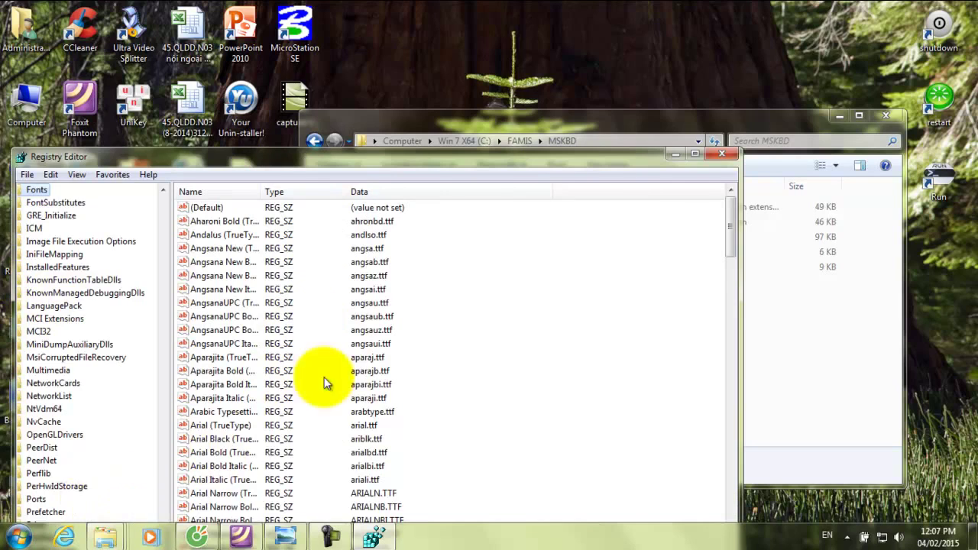
drag(413, 165, 563, 38)
drag(489, 24, 500, 0)
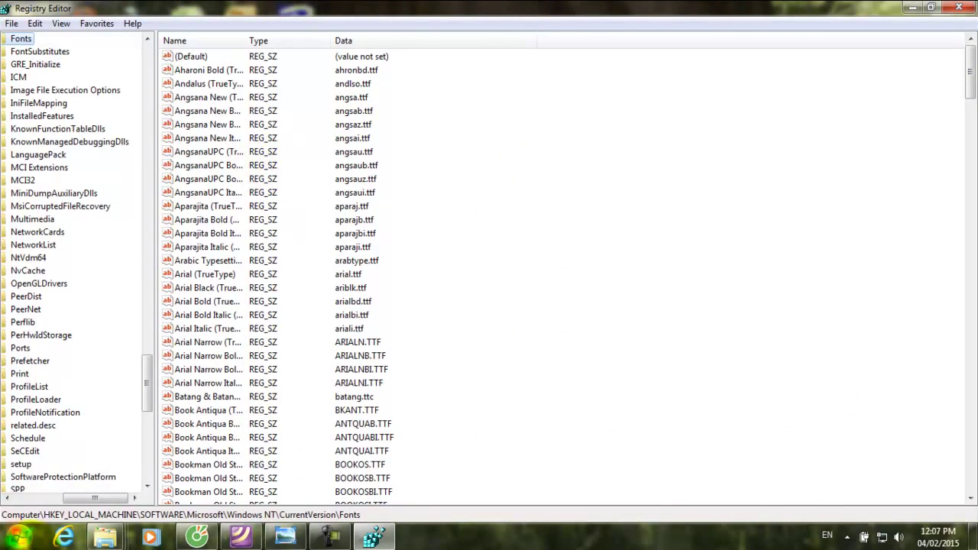
Step: Collapse the expanded CurrentVersion, Microsoft, SOFTWARE and HKEY_LOCAL_MACHINE branches so only the root keys are listed
click(7, 498)
click(7, 498)
click(7, 498)
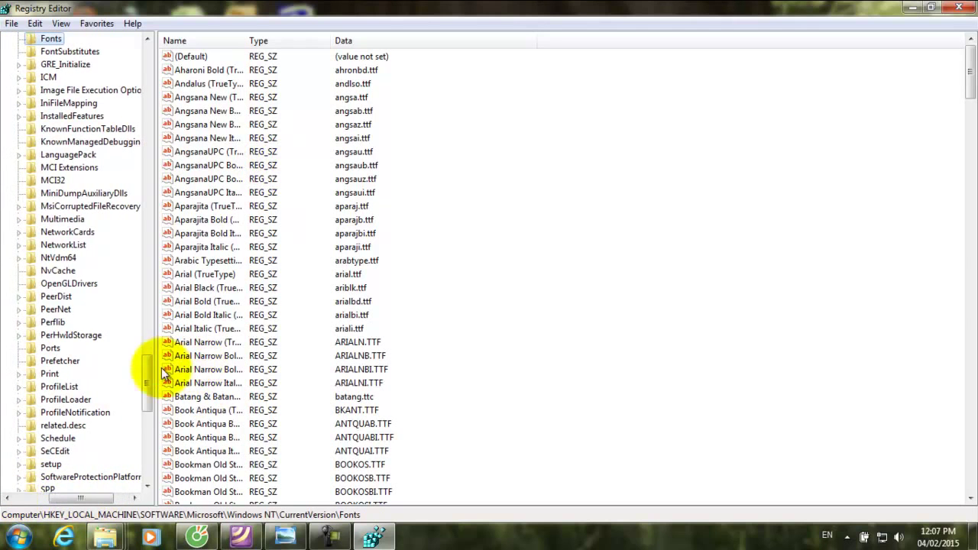
drag(149, 374, 148, 307)
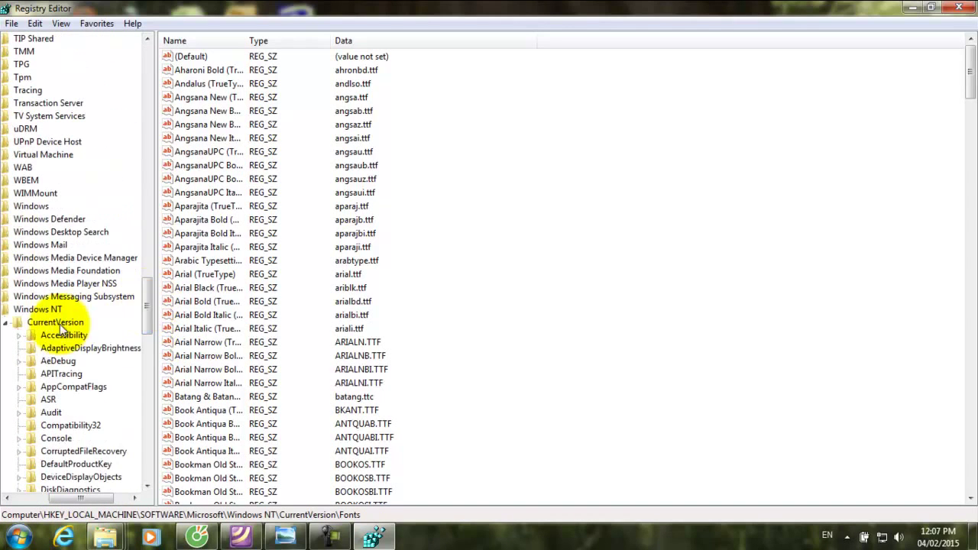
click(22, 321)
click(7, 488)
click(7, 498)
click(7, 498)
click(9, 296)
click(7, 498)
drag(148, 393, 122, 93)
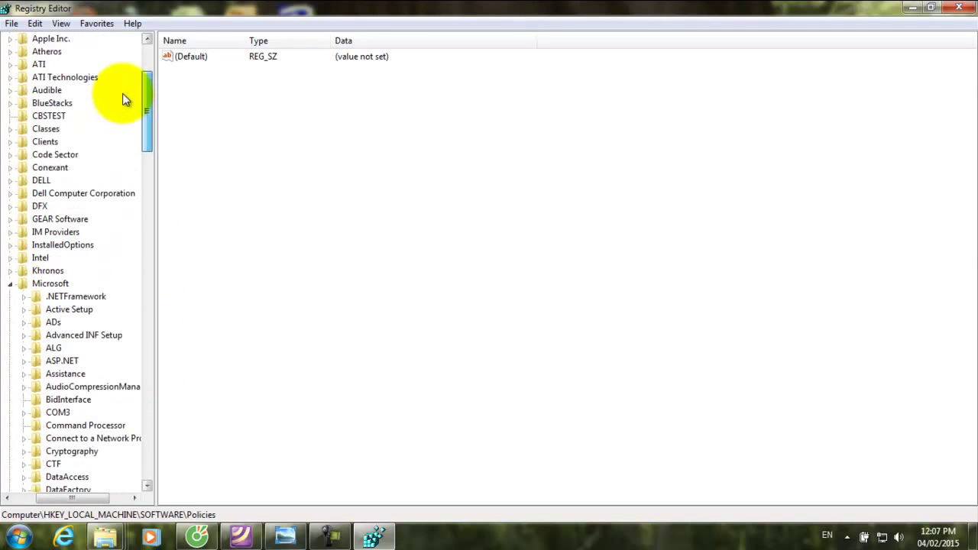
click(9, 287)
drag(144, 206, 113, 32)
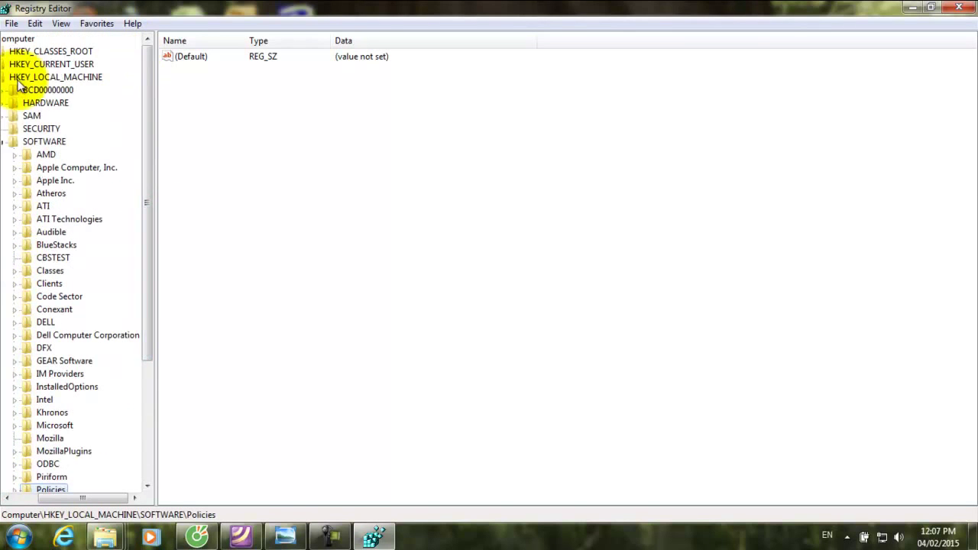
click(3, 142)
click(24, 77)
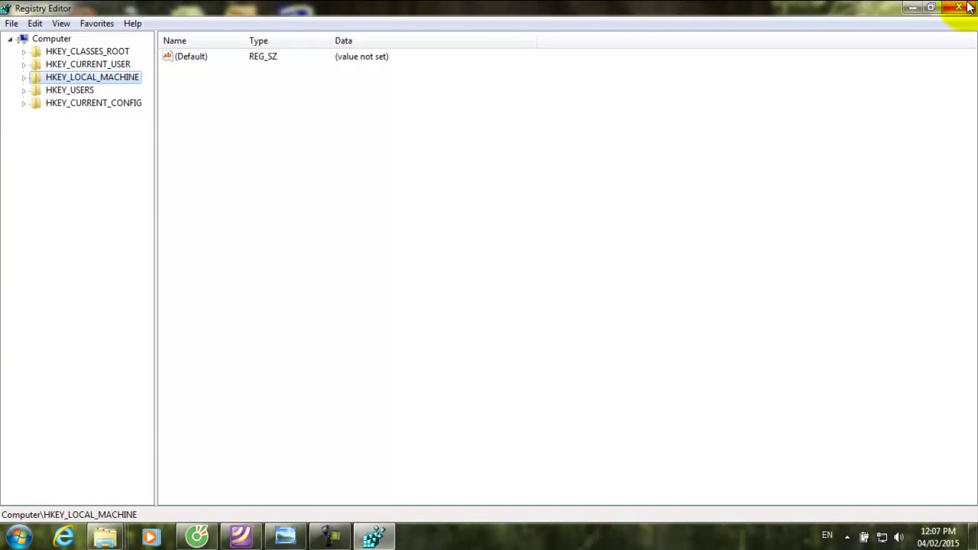
Step: Reduce the Registry Editor window and expand the registry tree to HKEY_LOCAL_MACHINE\SOFTWARE\Microsoft
click(931, 7)
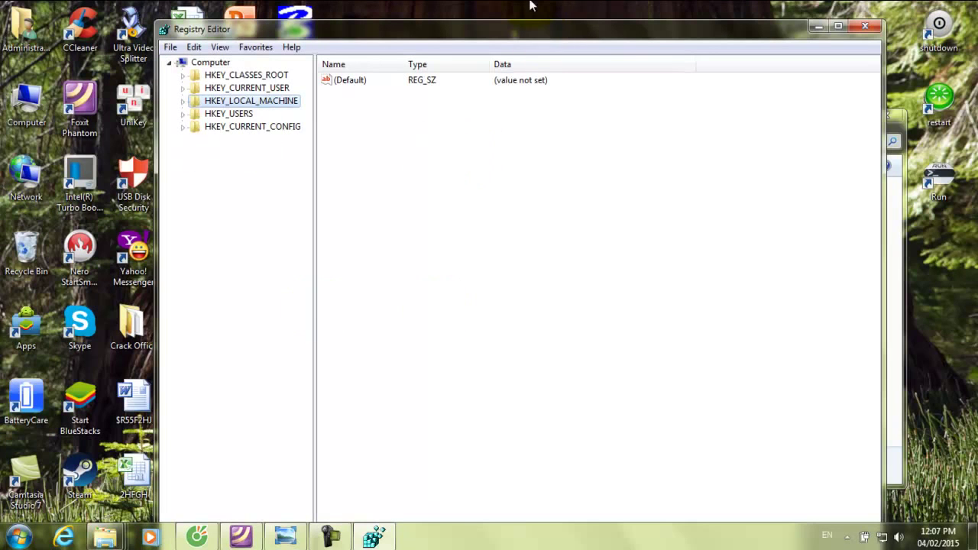
drag(512, 42, 524, 2)
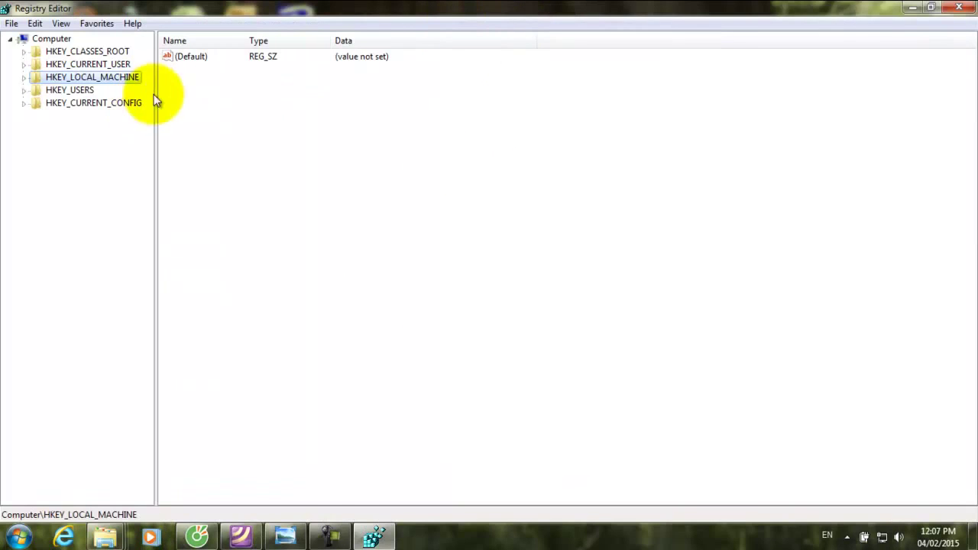
click(930, 7)
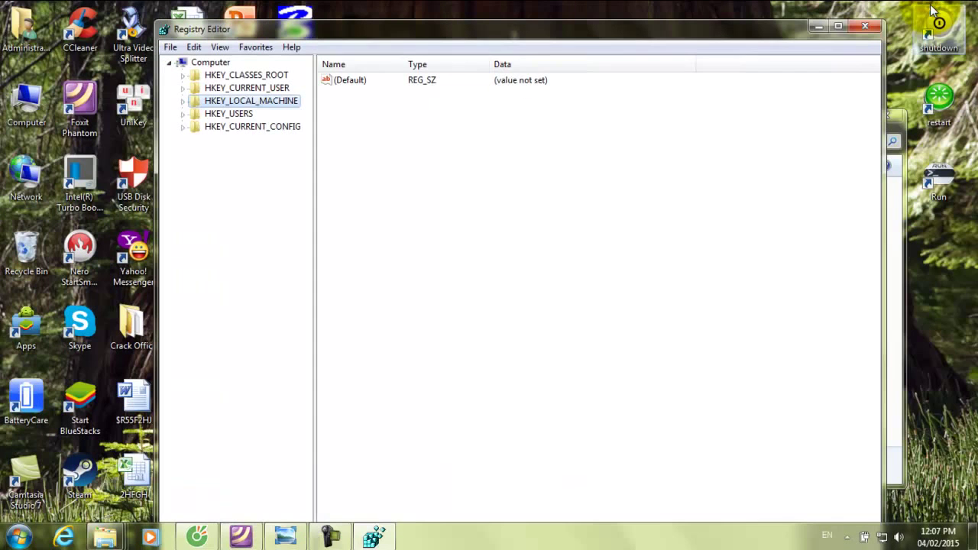
double_click(239, 105)
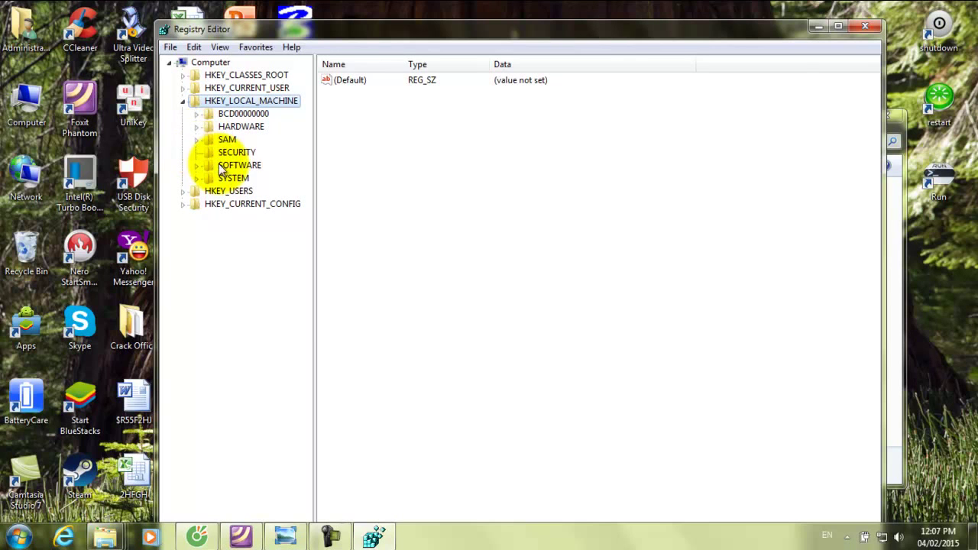
double_click(237, 166)
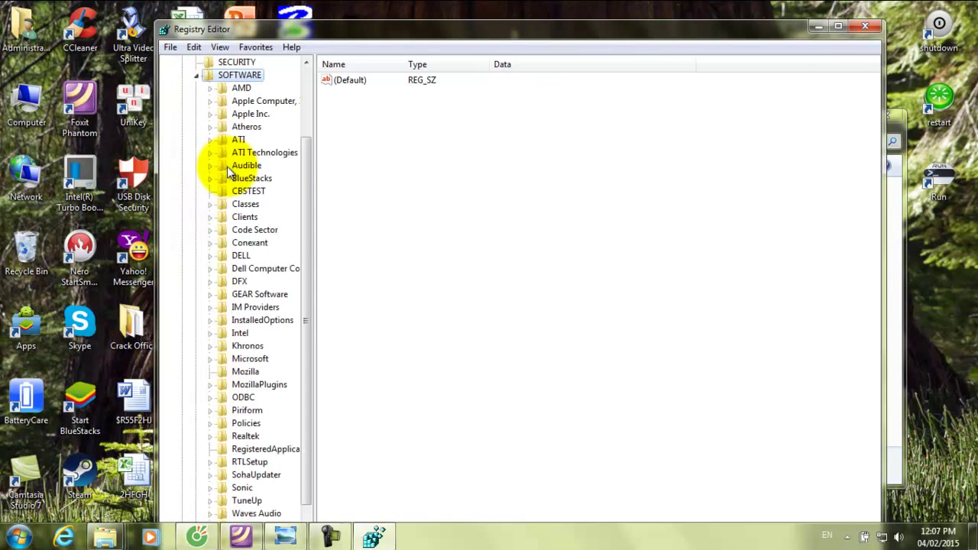
drag(309, 162, 309, 191)
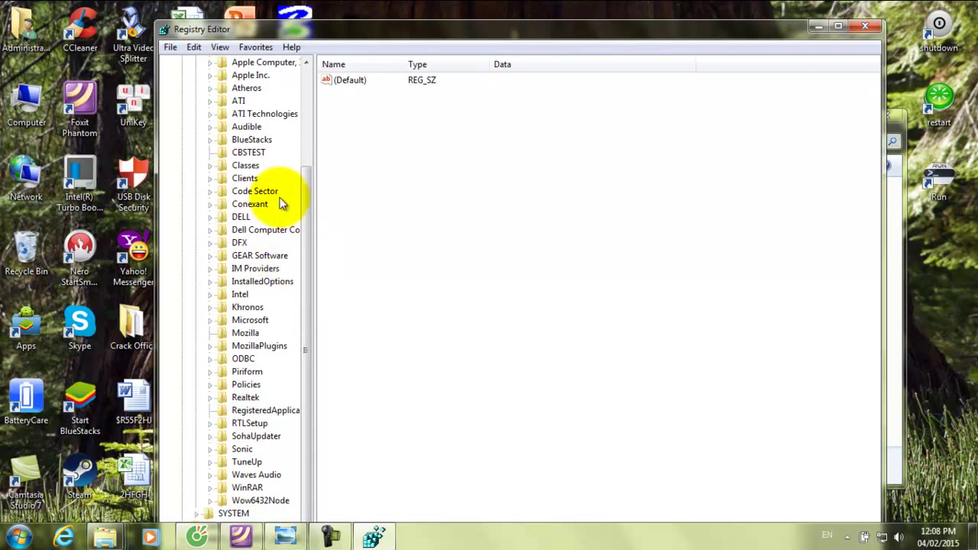
double_click(249, 321)
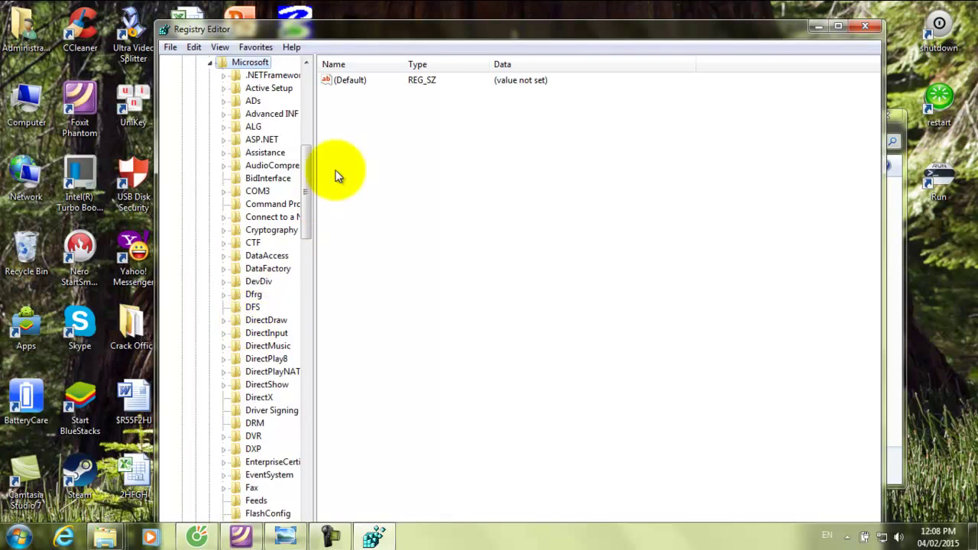
Step: Expand Windows NT\CurrentVersion under the Microsoft key and select its Fonts key
scroll(305, 205, down, 1)
mouse_move(306, 205)
mouse_down()
mouse_move(306, 382)
mouse_move(247, 404)
mouse_up()
drag(307, 366, 302, 436)
double_click(275, 449)
double_click(269, 461)
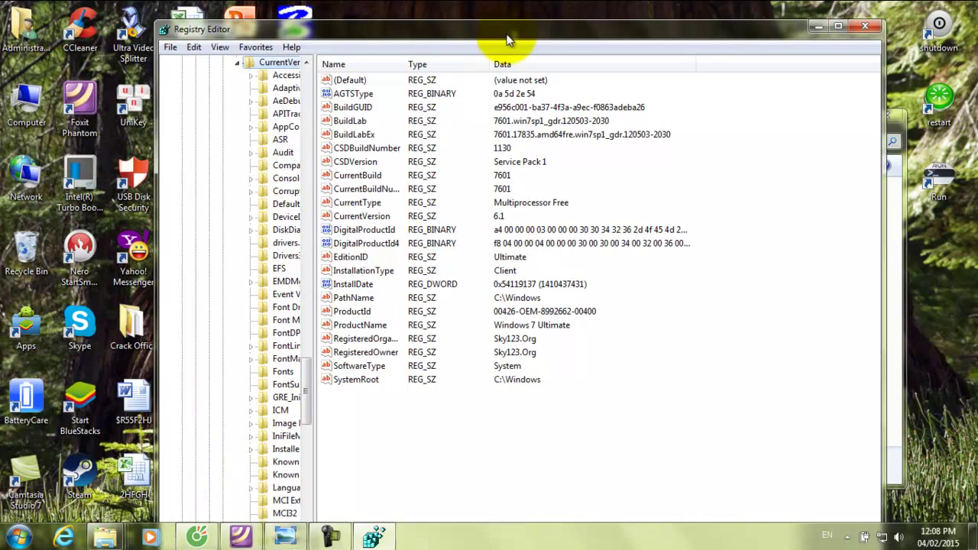
drag(528, 22, 522, 109)
double_click(521, 112)
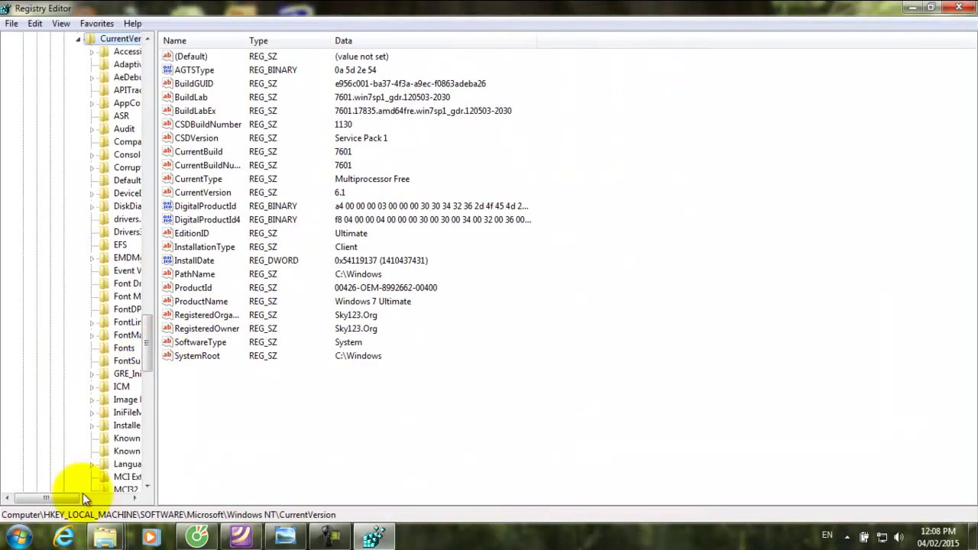
drag(54, 498, 79, 501)
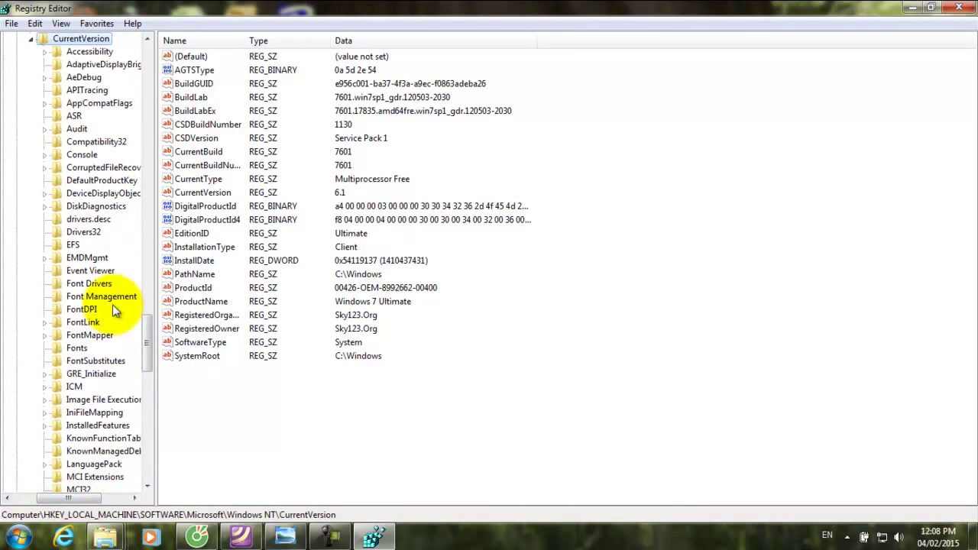
click(77, 348)
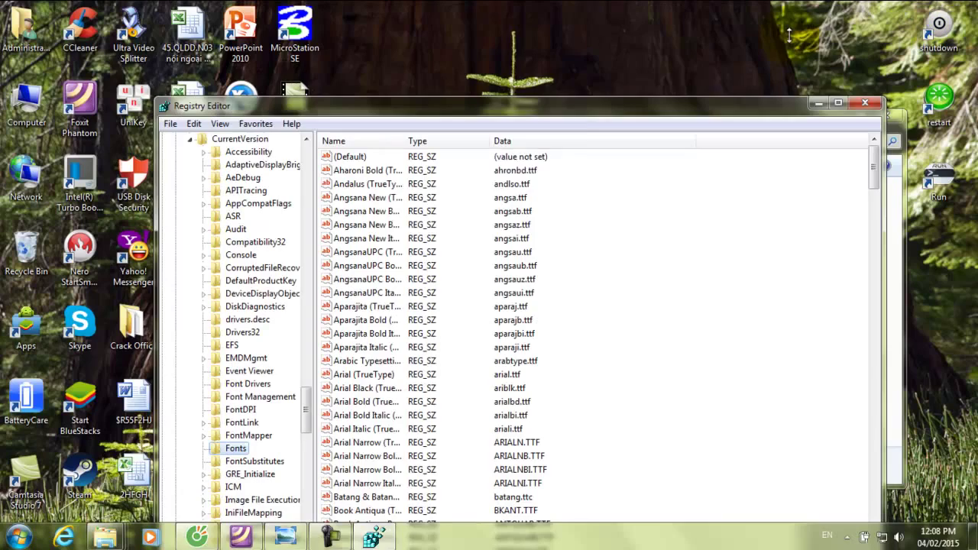
Step: Create a new string value named suafont in the Fonts key
click(930, 8)
drag(589, 114, 579, 27)
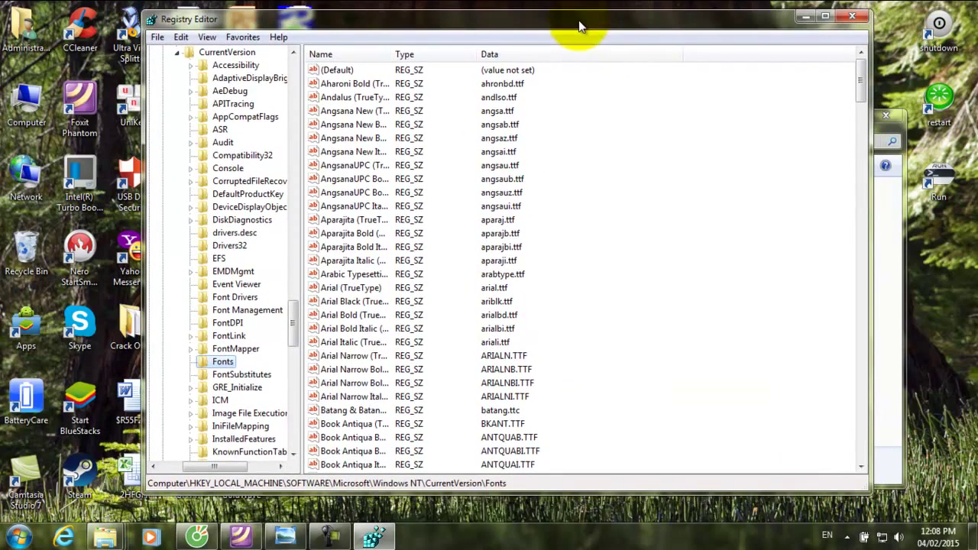
mouse_move(695, 235)
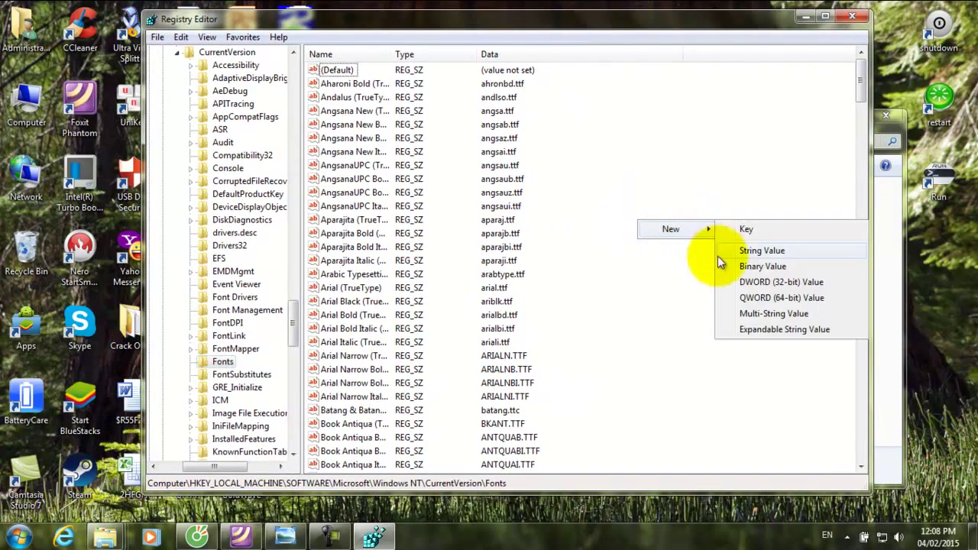
click(743, 252)
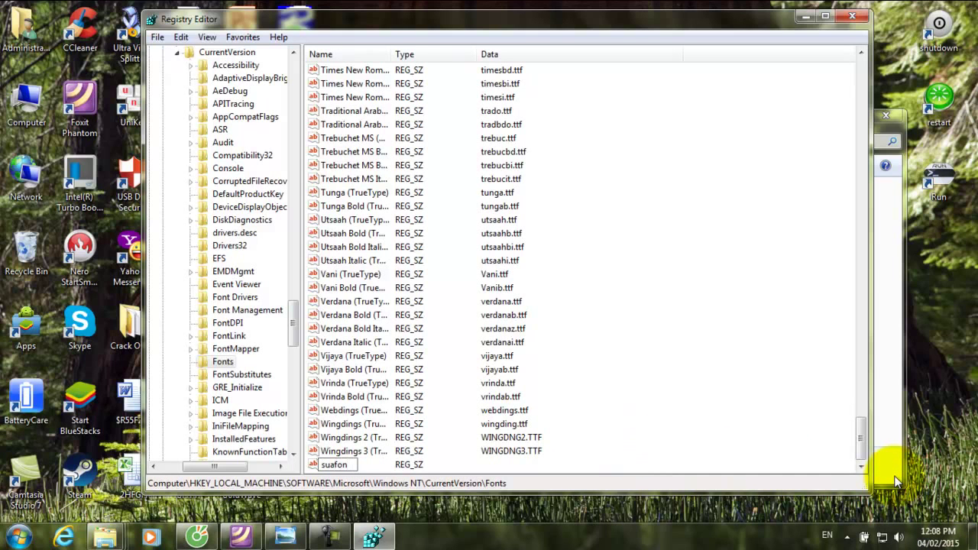
key(Return)
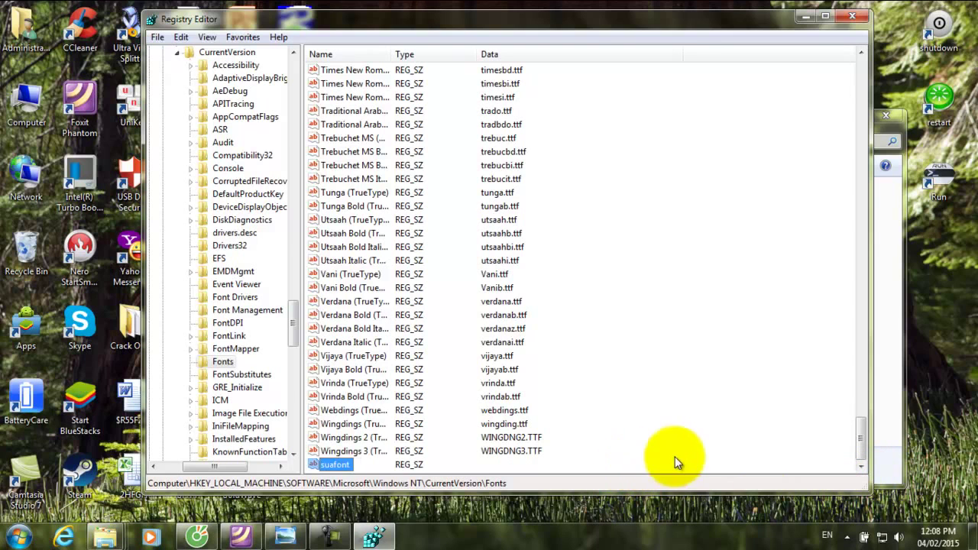
Step: Copy the path of the MSKBD folder and enter C:\FAMIS\MSKBD\ as the value data of suafont
double_click(336, 465)
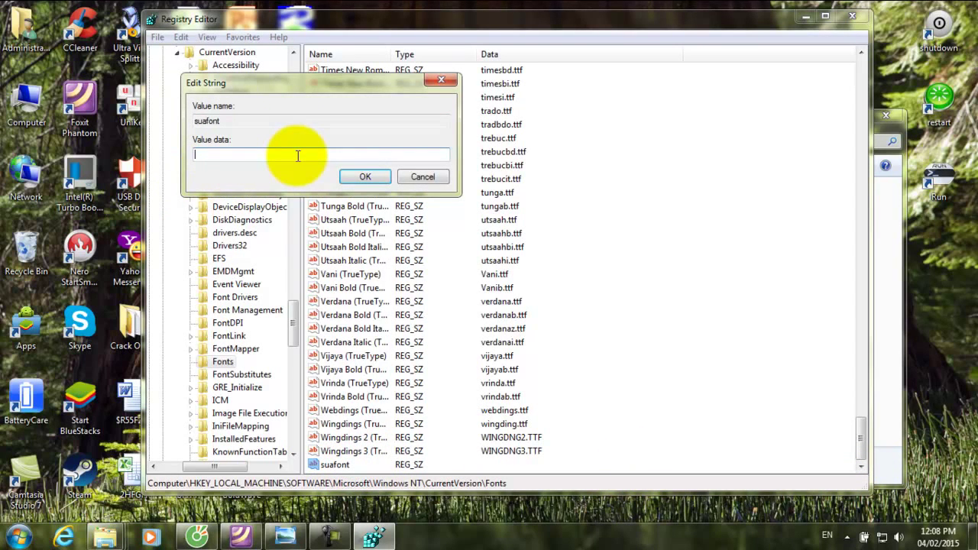
mouse_move(105, 537)
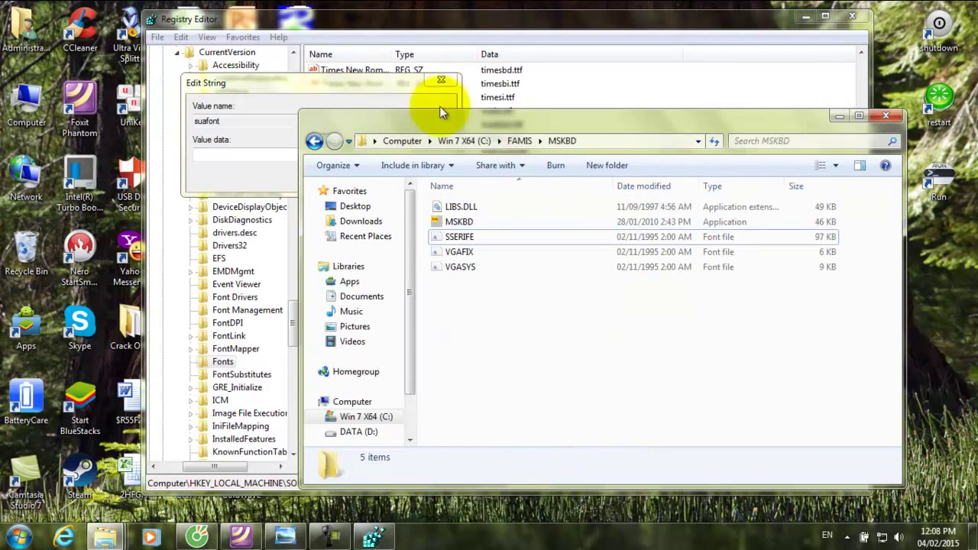
click(598, 142)
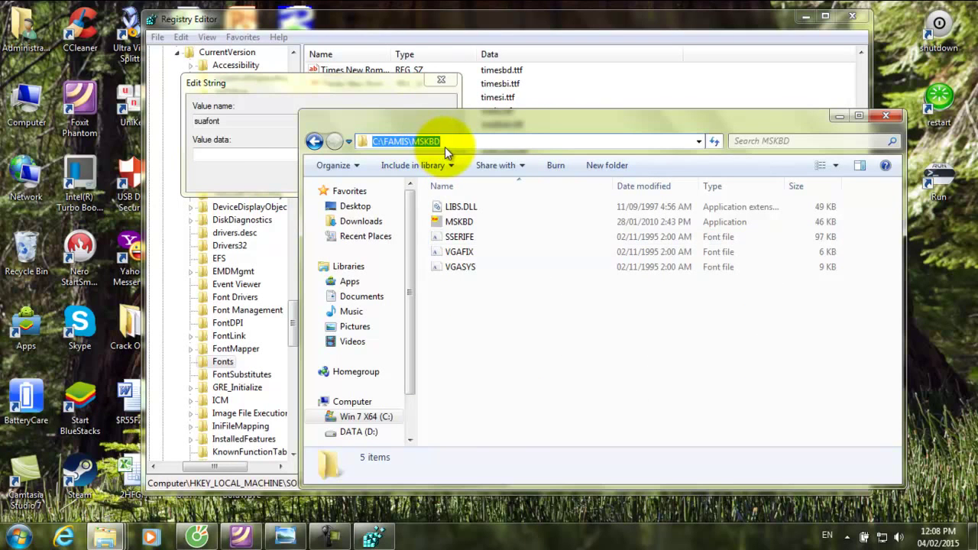
click(235, 153)
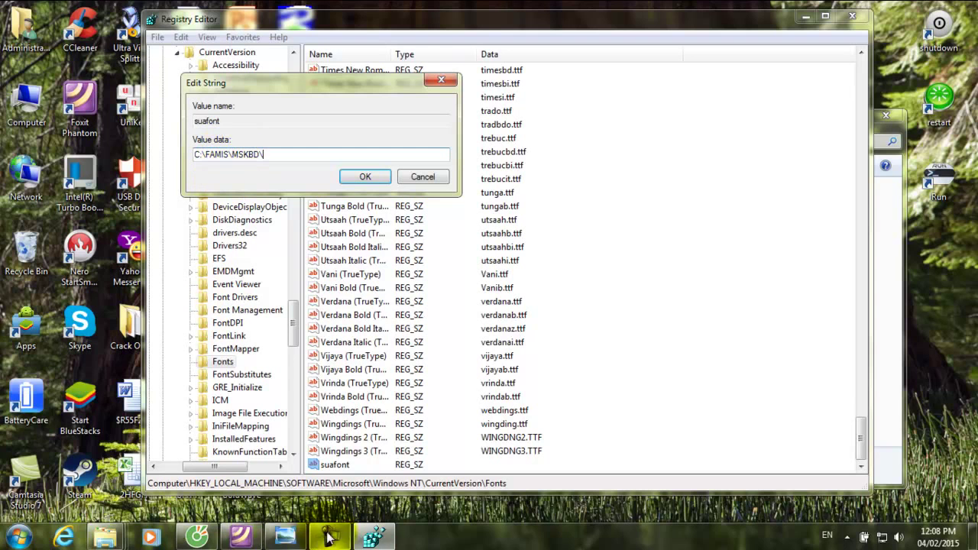
Step: Copy the SSERIFE font file's name, append it to suafont's value data as C:\FAMIS\MSKBD\SSERIFE, and save the value
click(104, 537)
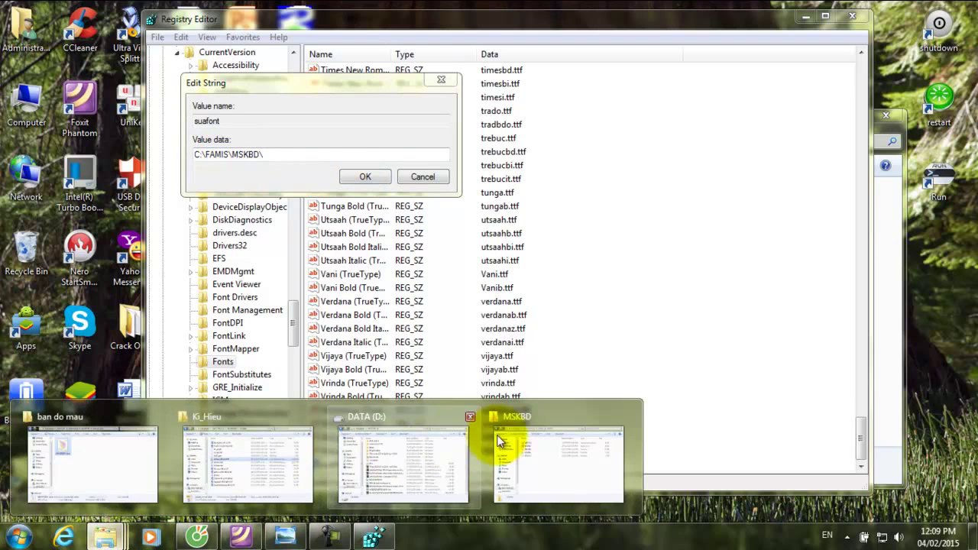
click(452, 448)
click(467, 237)
right_click(475, 240)
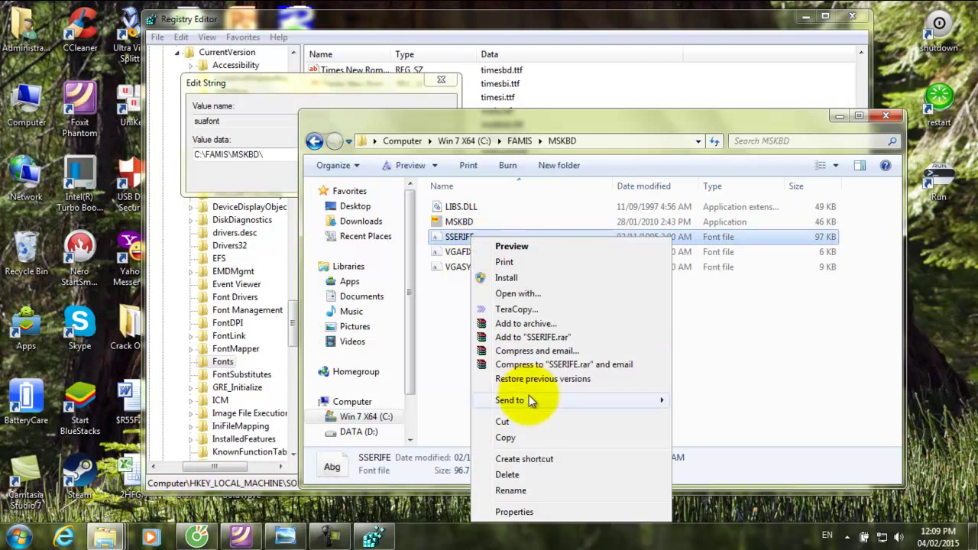
click(512, 489)
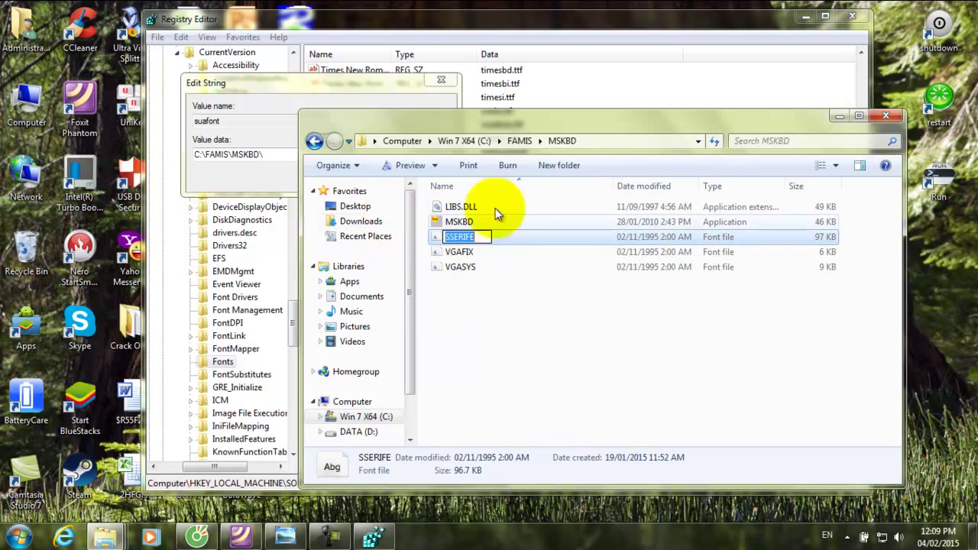
key(ctrl+c)
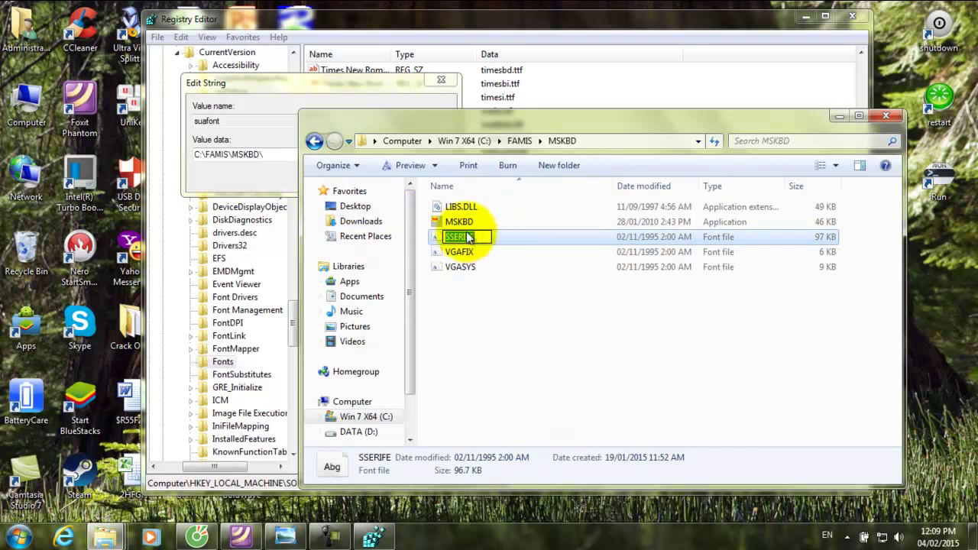
click(280, 155)
key(ctrl+v)
click(365, 177)
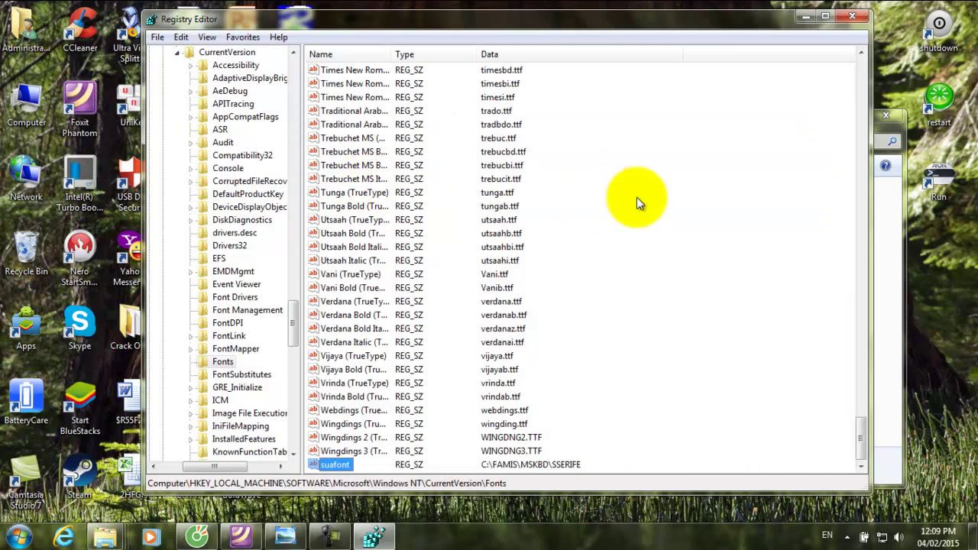
Step: Look through the font values in the Fonts key, from the MS entries down to the new suafont entry
scroll(760, 202, up, 6)
text(ms)
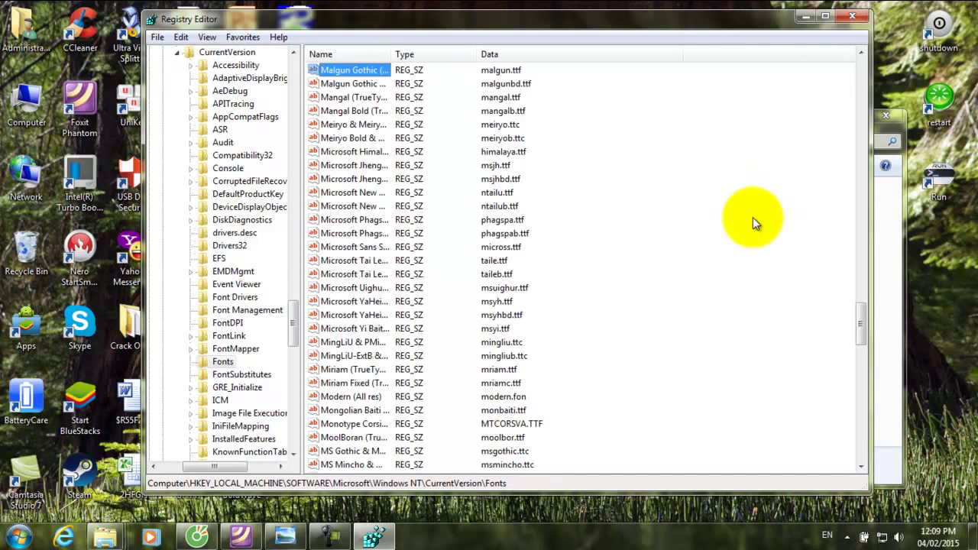
scroll(512, 386, down, 3)
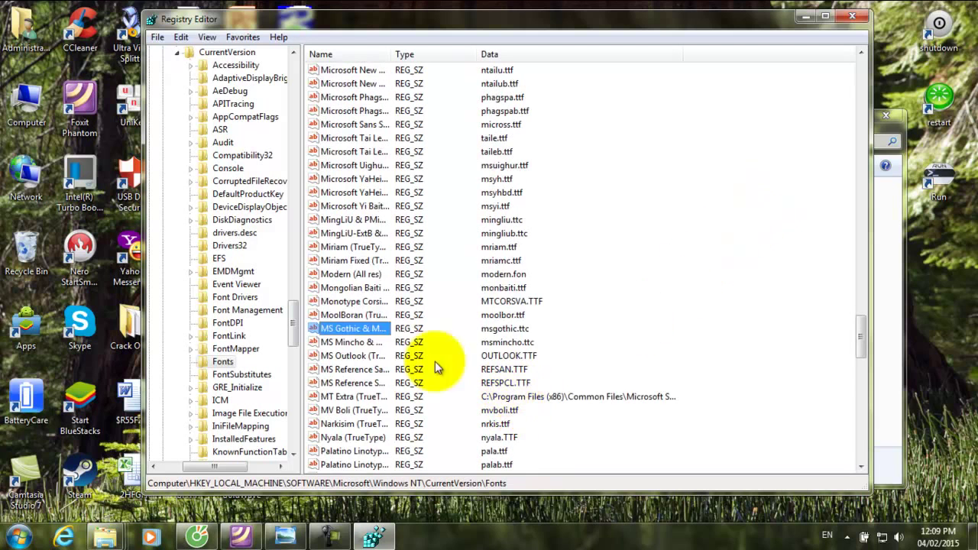
scroll(364, 374, down, 1)
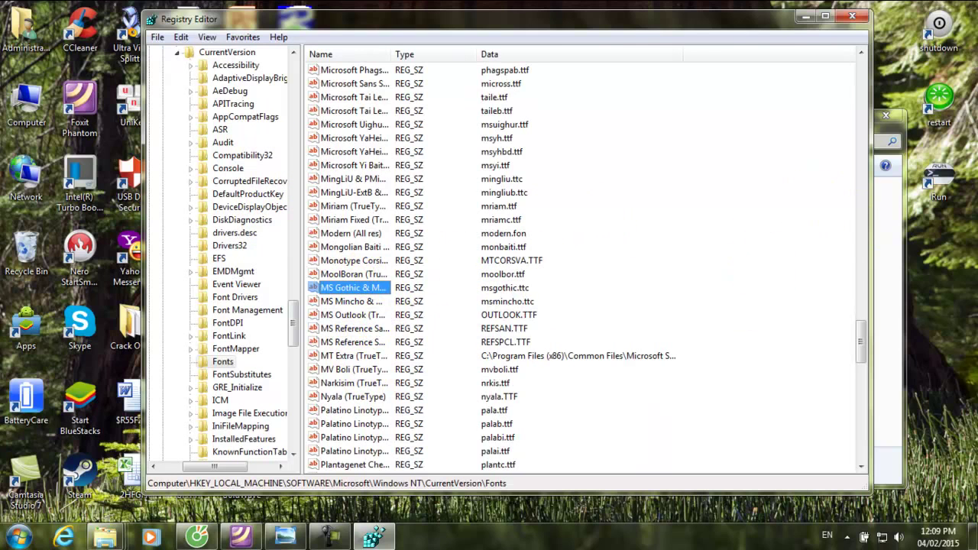
click(349, 316)
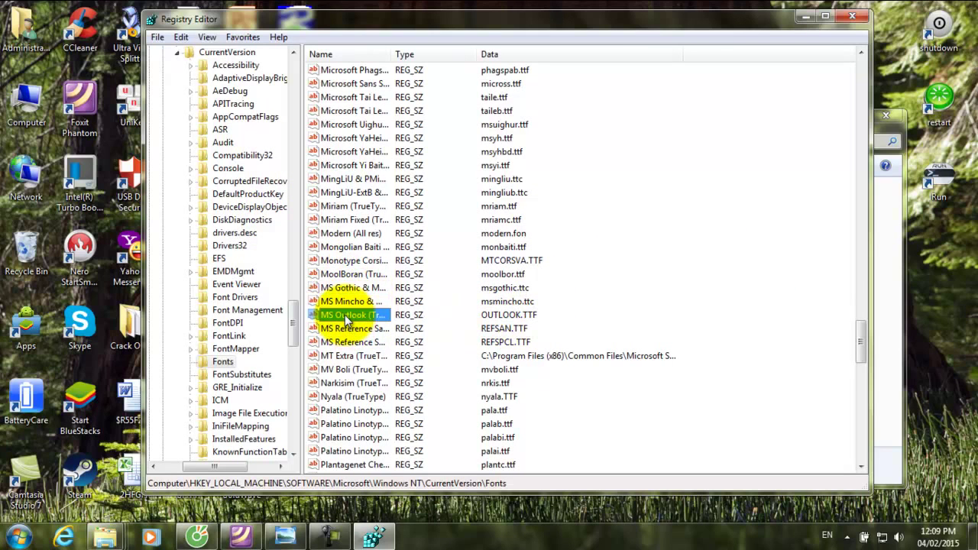
right_click(365, 317)
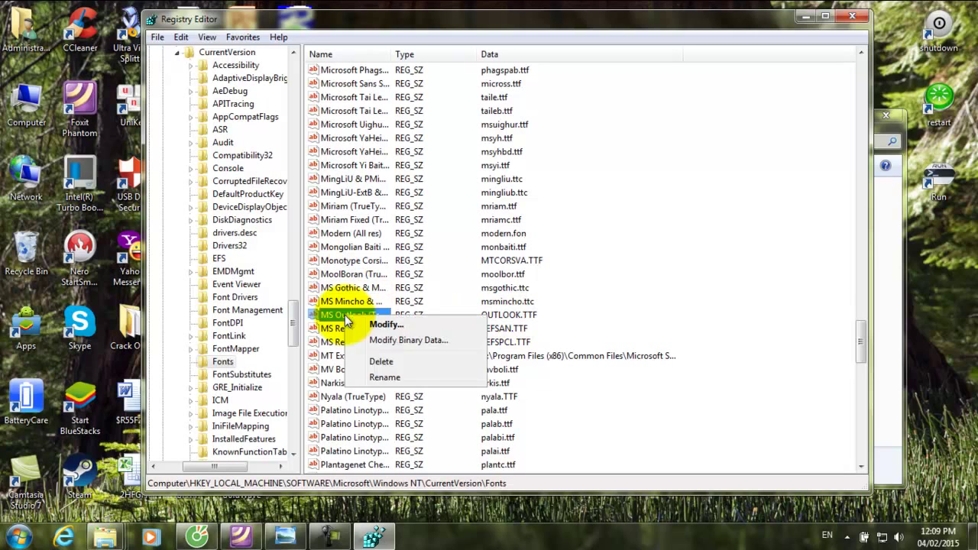
click(758, 214)
scroll(795, 222, down, 6)
scroll(795, 222, down, 15)
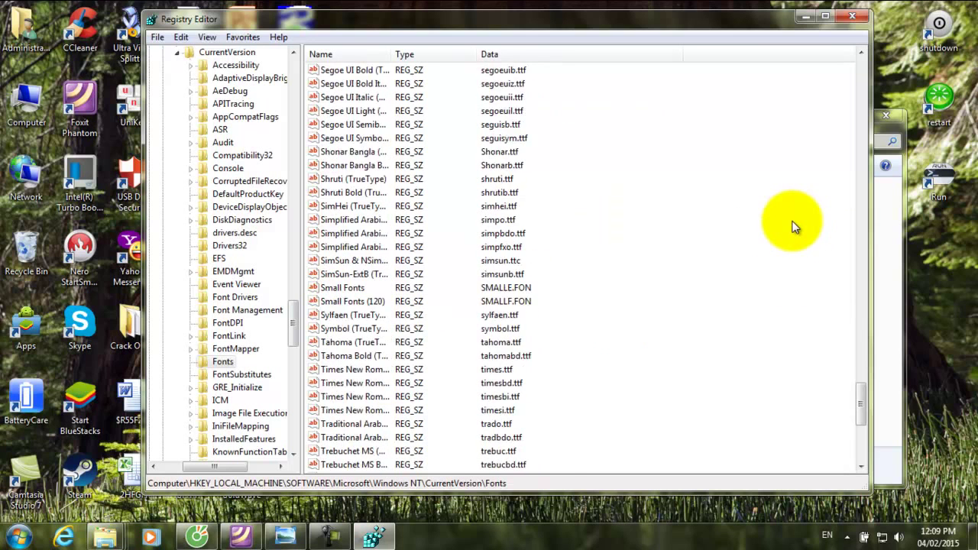
scroll(680, 286, up, 7)
scroll(680, 286, down, 6)
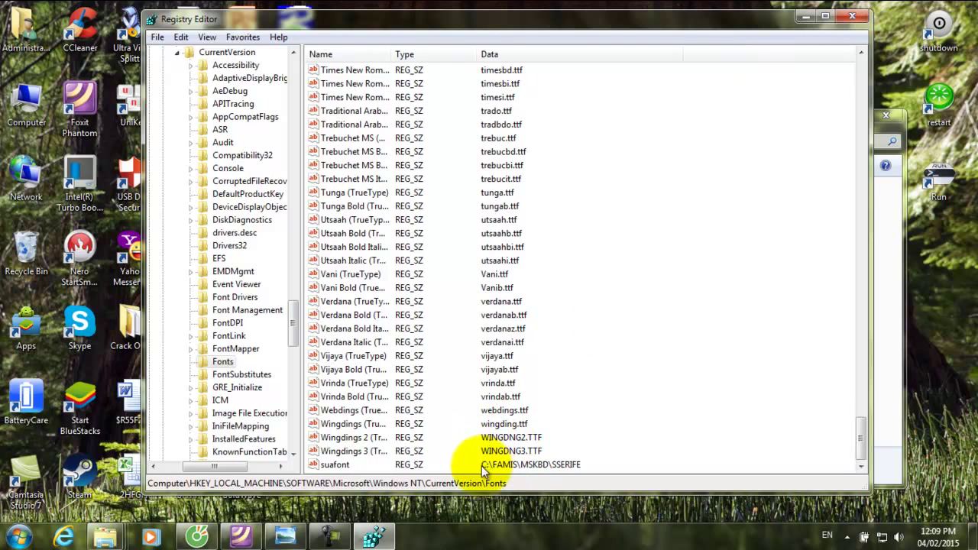
scroll(523, 423, up, 1)
scroll(371, 436, down, 1)
scroll(362, 436, up, 5)
scroll(361, 399, up, 6)
key(Delete)
key(Return)
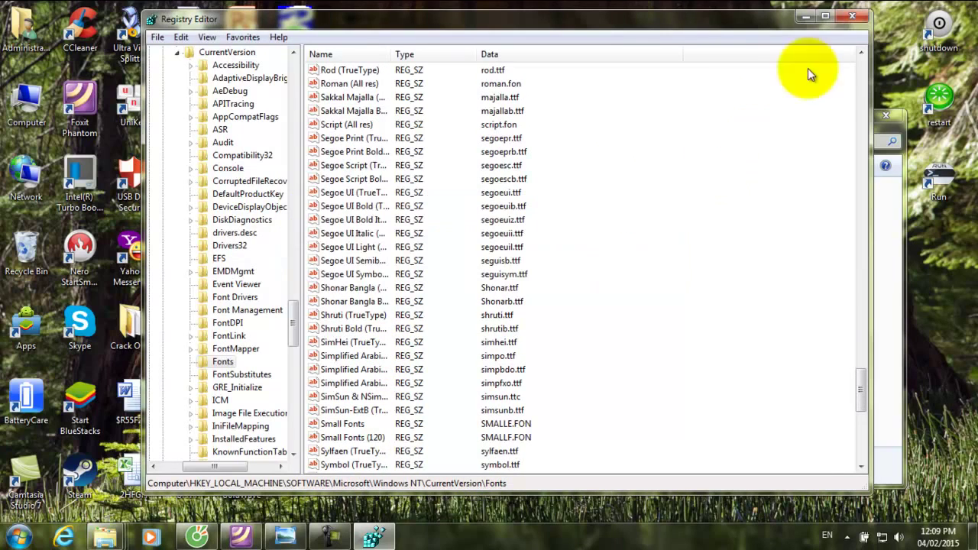
Step: Close Registry Editor and the MSKBD folder window to return to the desktop
click(854, 17)
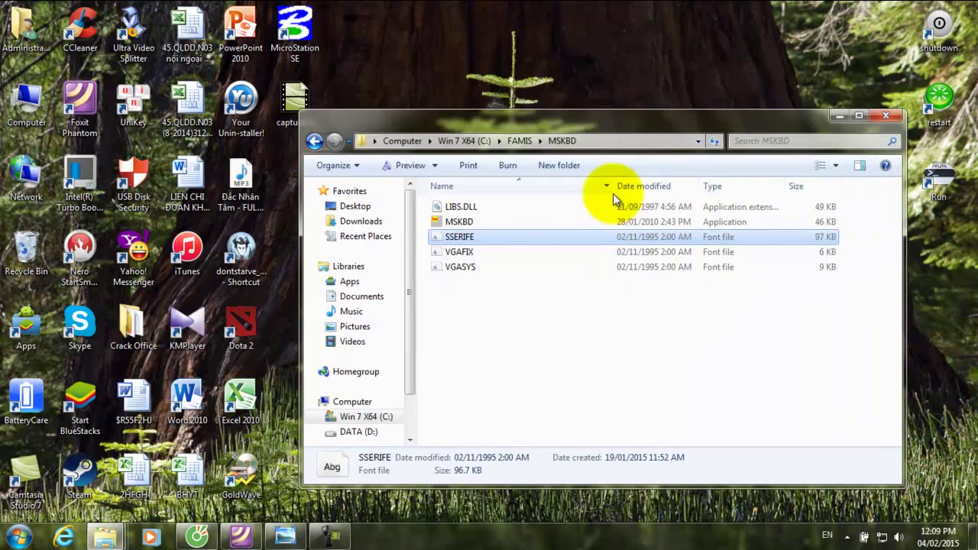
click(893, 100)
right_click(568, 58)
click(614, 134)
click(846, 535)
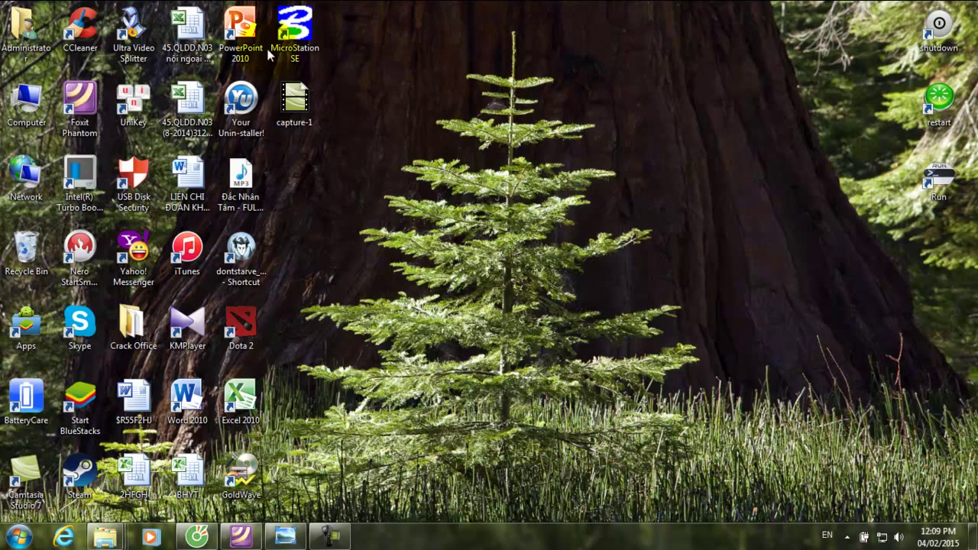
Step: Start MicroStation SE and set the workspace to ht_qh5 in MicroStation Manager
double_click(295, 30)
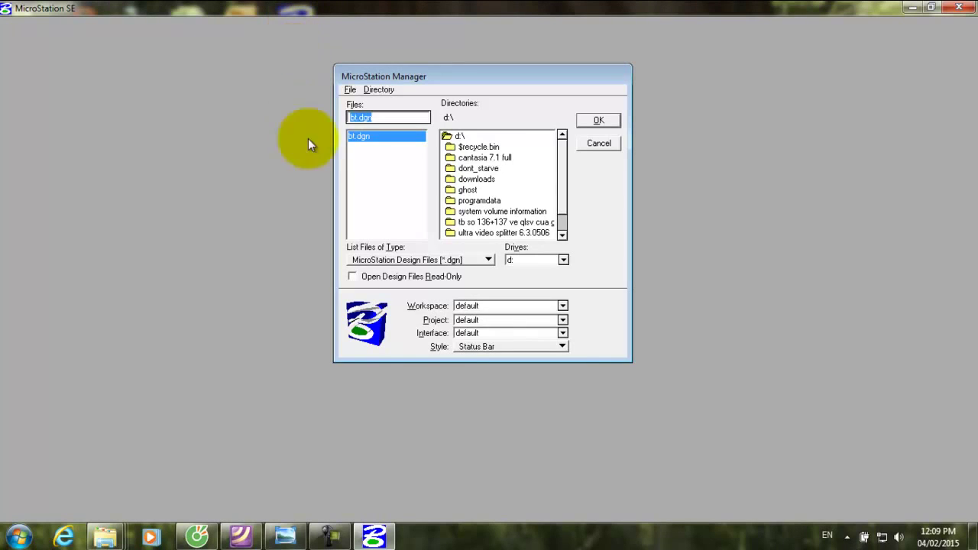
click(371, 143)
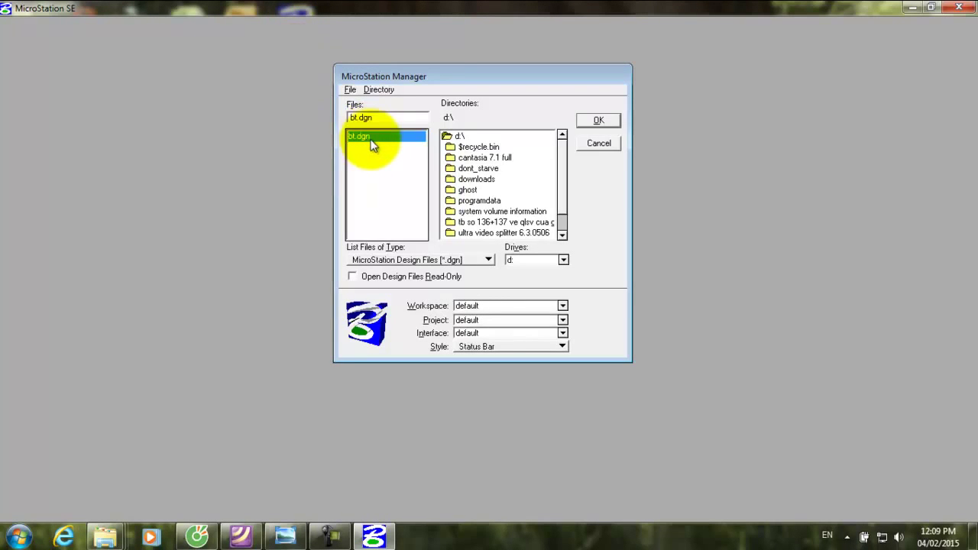
click(563, 306)
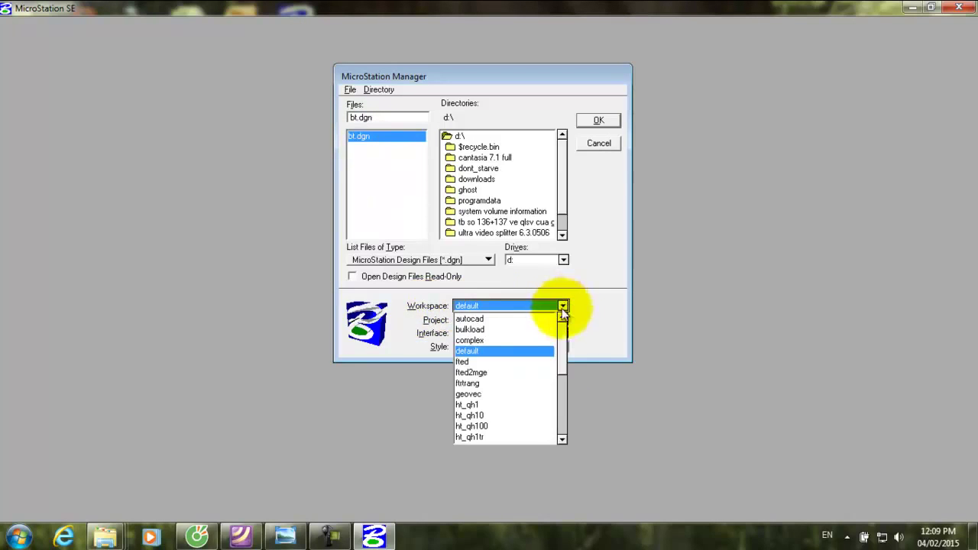
drag(565, 333, 567, 371)
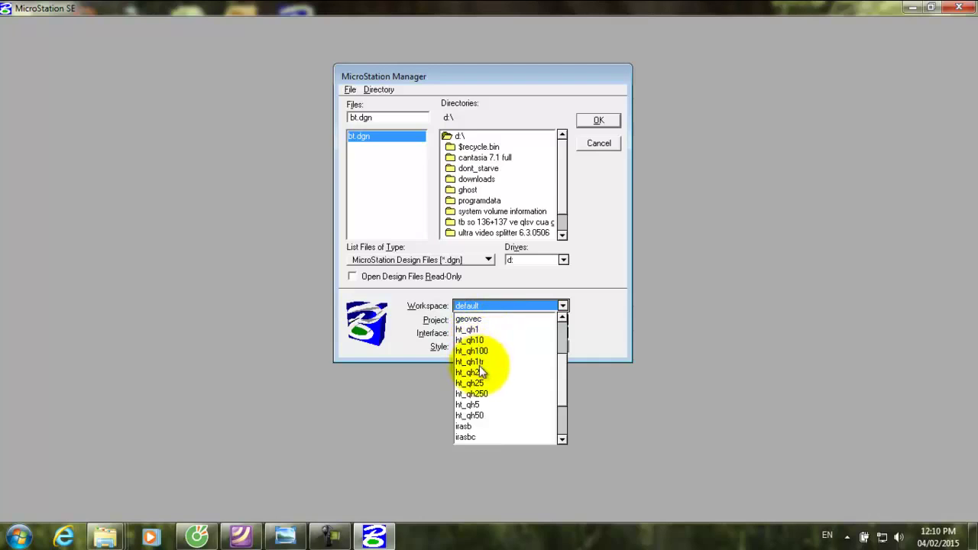
click(471, 406)
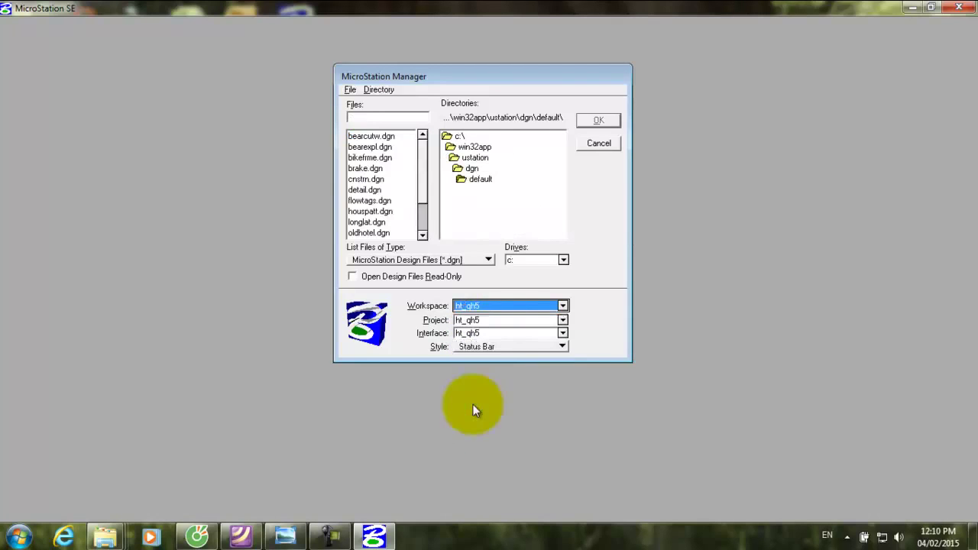
Step: Open the design file bt.dgn from drive d: in MicroStation Manager
click(547, 261)
click(521, 288)
click(367, 136)
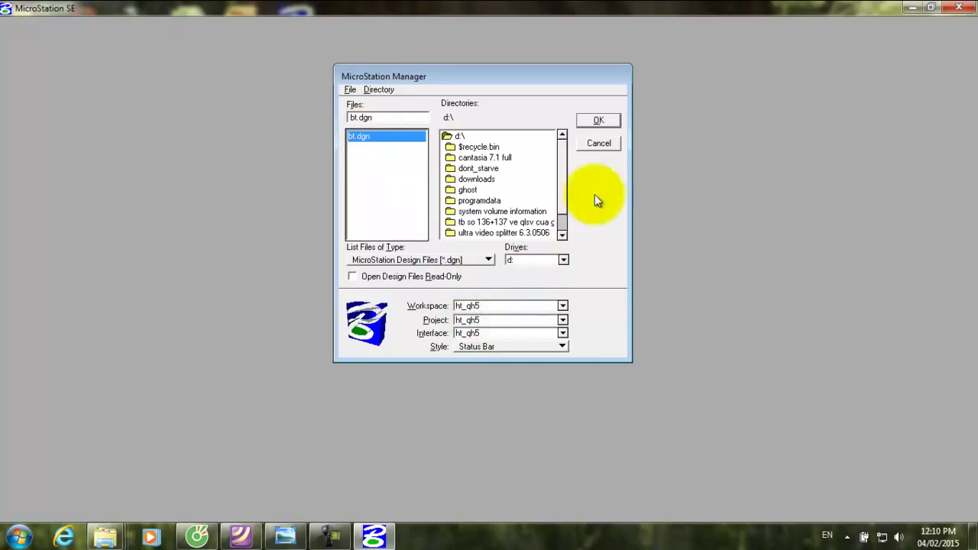
click(596, 121)
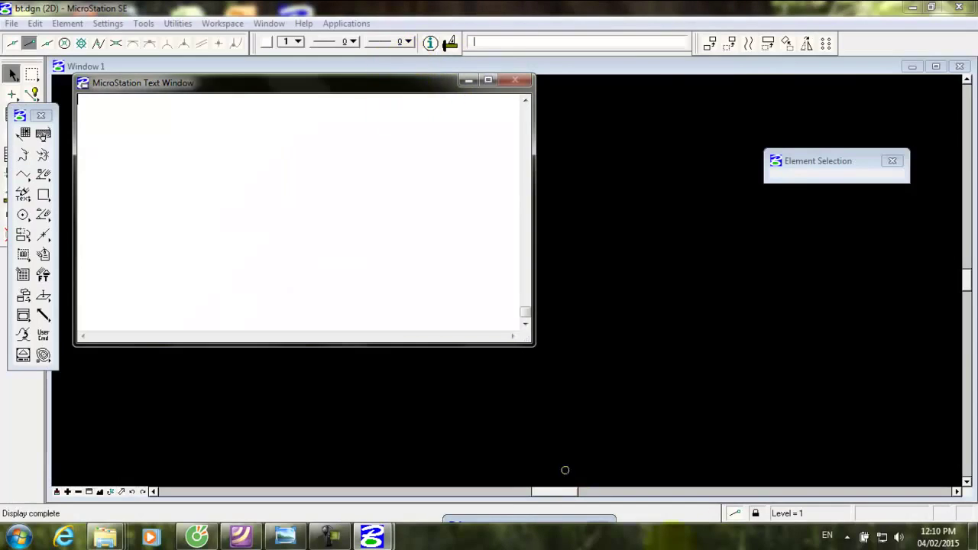
Step: Place the MSFC Active Feature window and the floating tool box out of the way, and fit all grid points in the view
drag(559, 527, 585, 260)
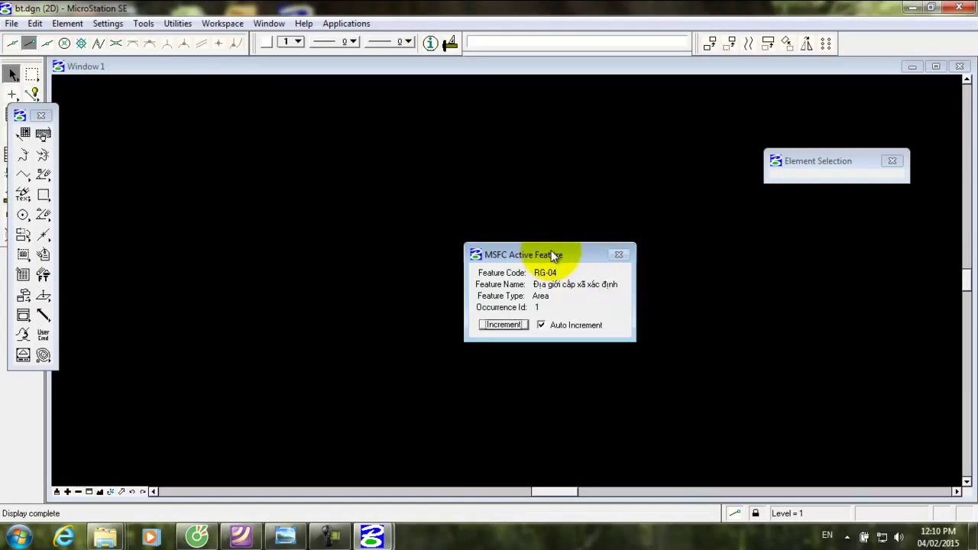
drag(551, 248, 530, 518)
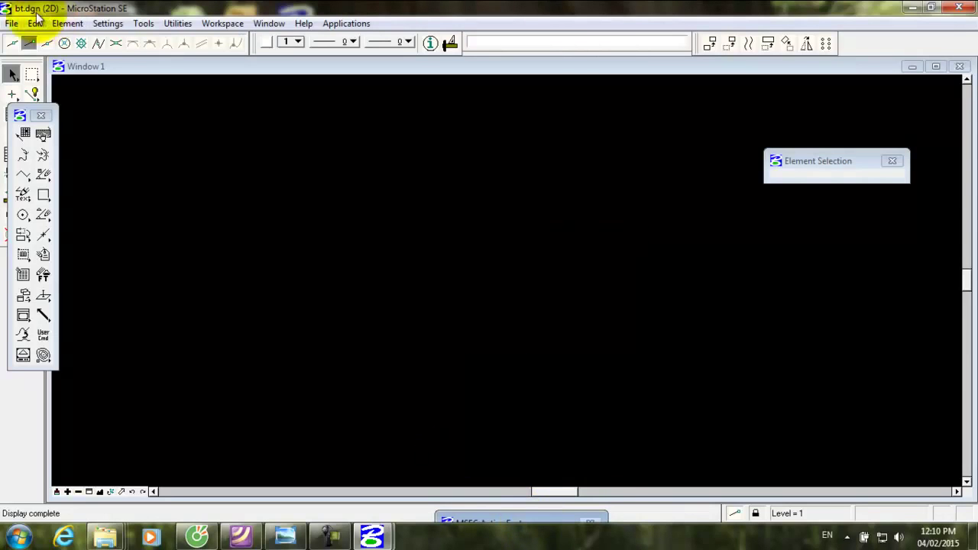
drag(23, 112, 6, 205)
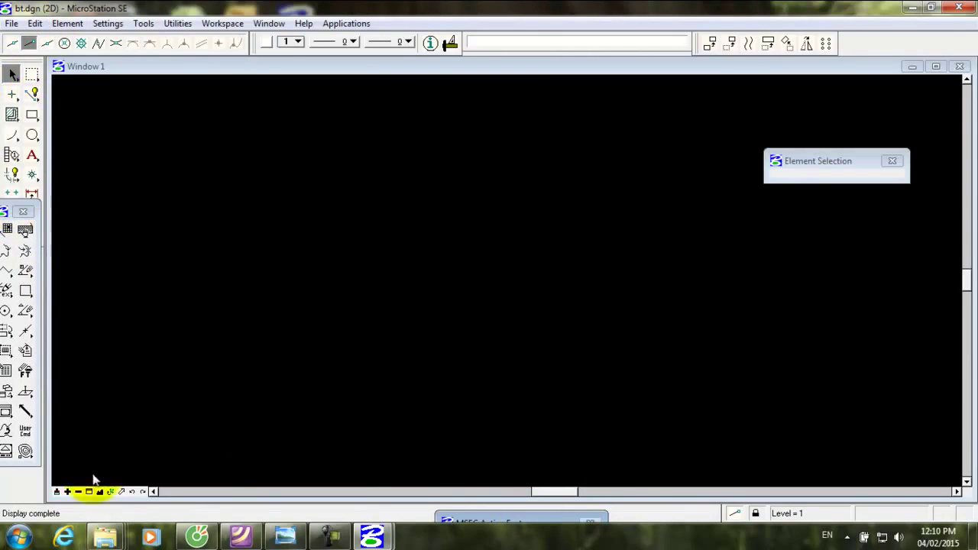
click(100, 491)
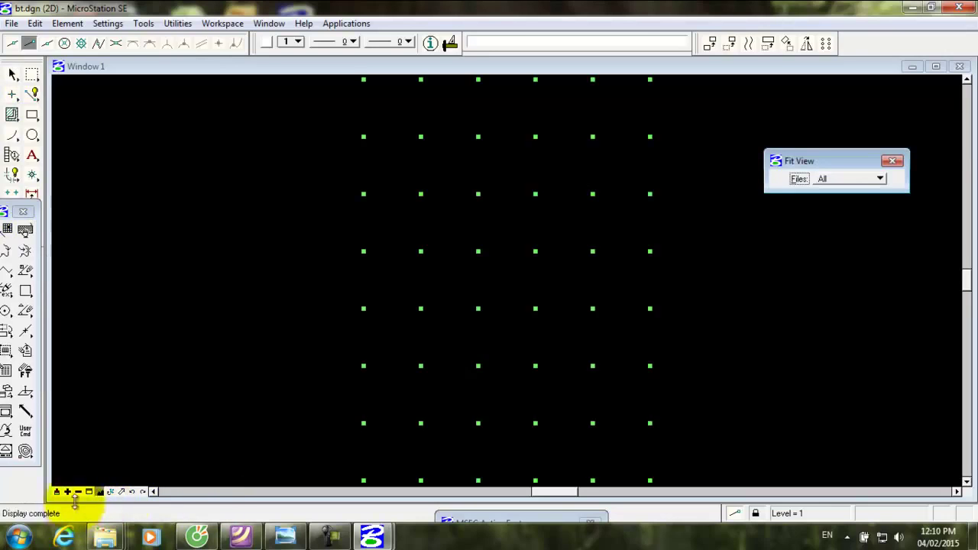
click(77, 492)
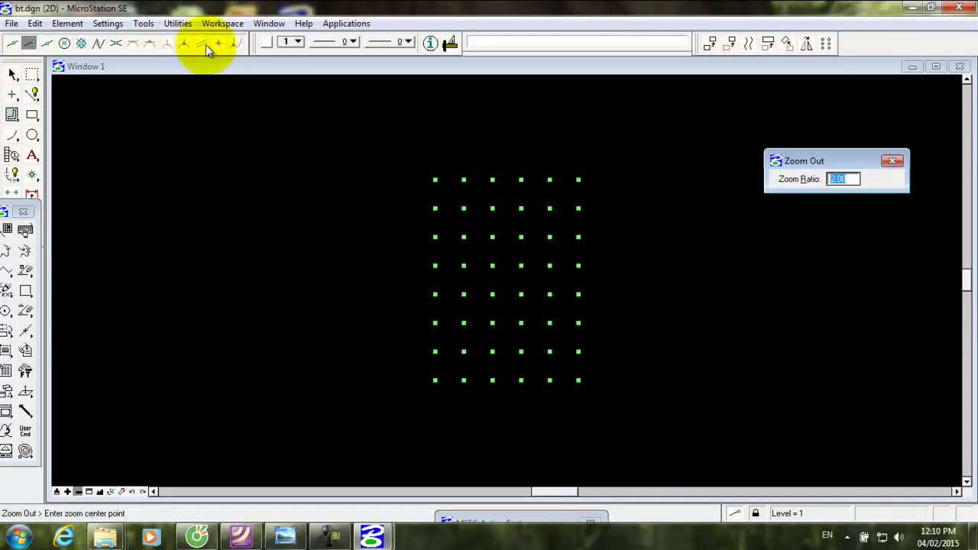
Step: Load the IRASB application from the available MDL applications and dismiss its version notice
click(178, 24)
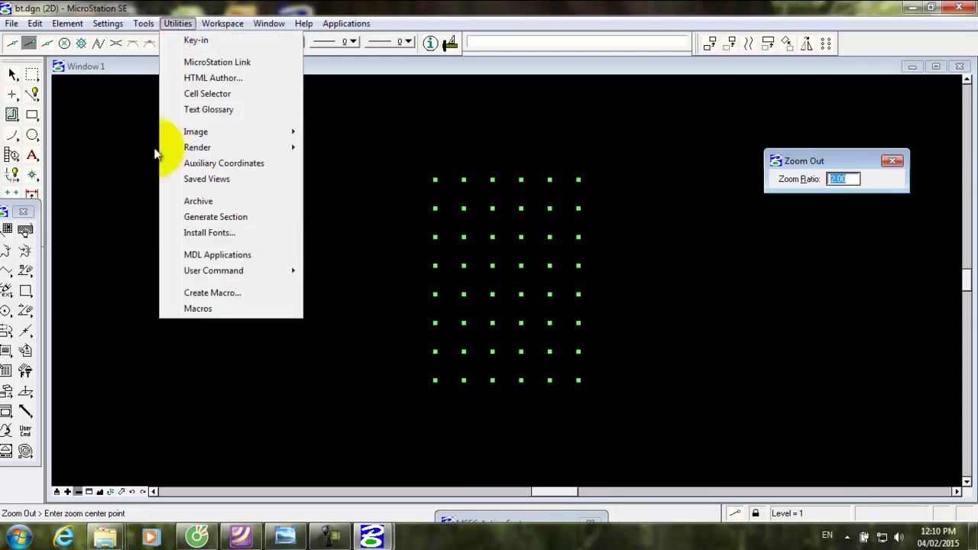
click(237, 254)
click(686, 383)
drag(692, 393, 753, 414)
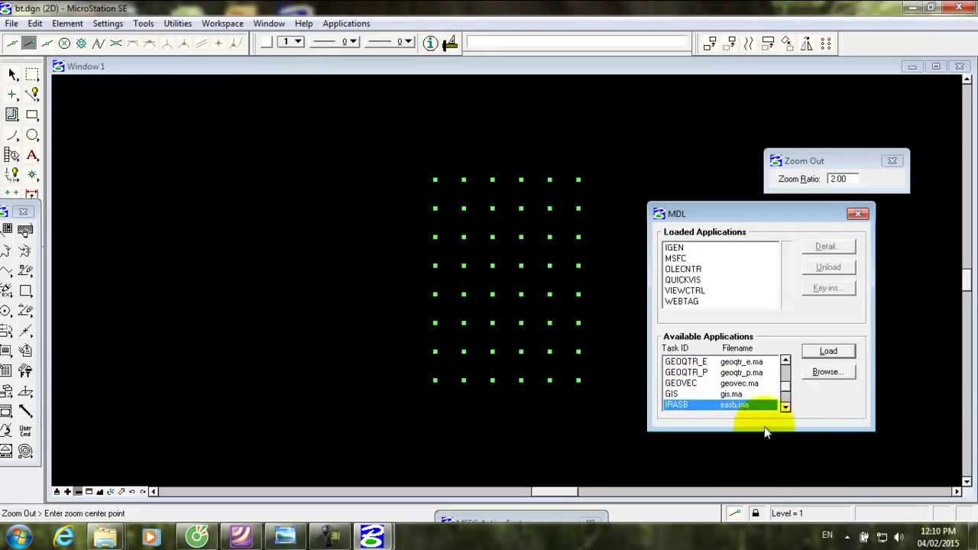
click(842, 349)
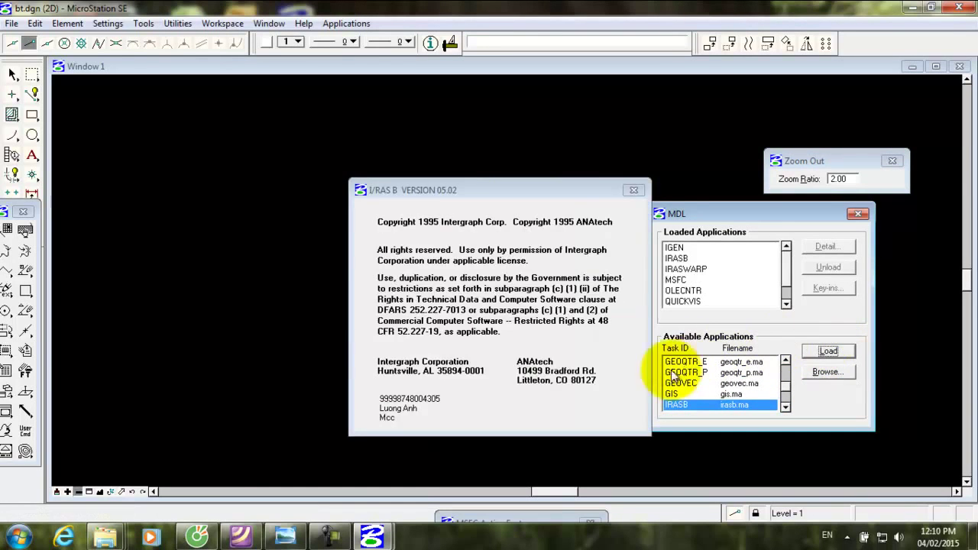
click(634, 190)
Step: Load the GEOVEC application as well and close the MDL dialog
click(683, 384)
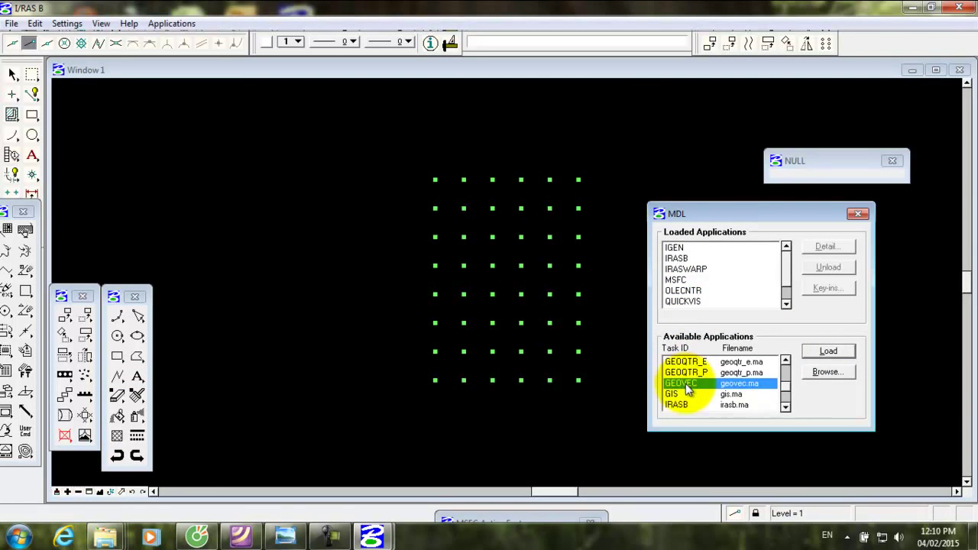
click(825, 352)
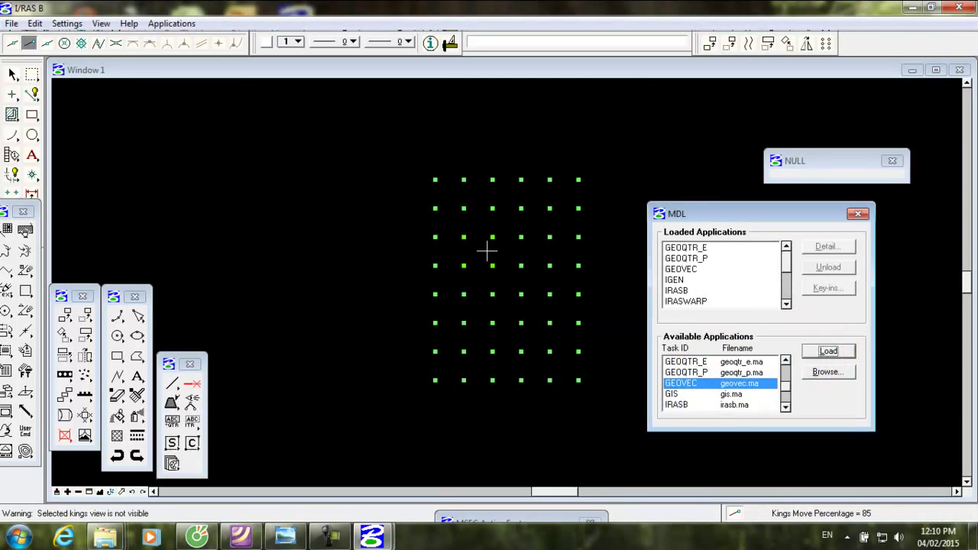
click(858, 213)
Step: Open the raster file d:\downloads\anh tif th\mp3211.tif on layer 0 with color 6, using the raster file header transformation
click(12, 23)
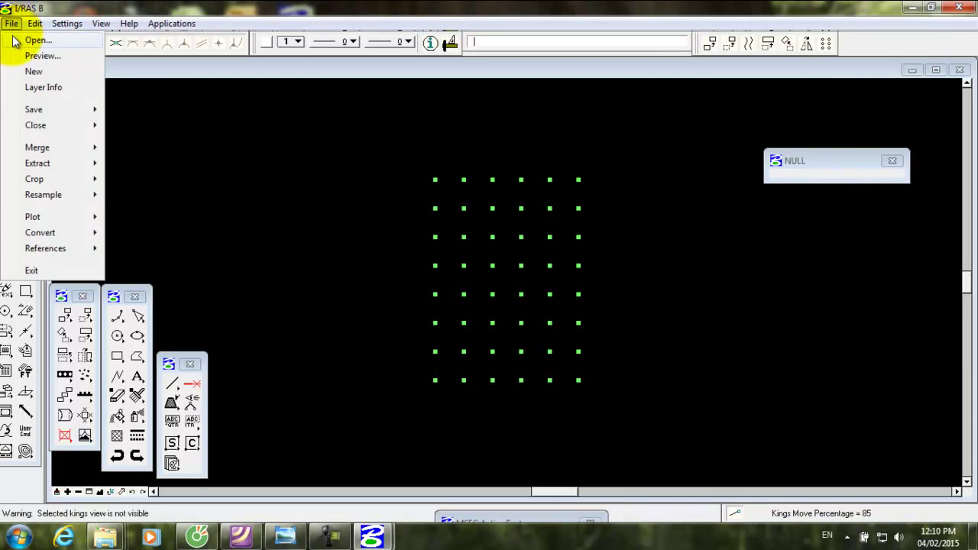
click(27, 37)
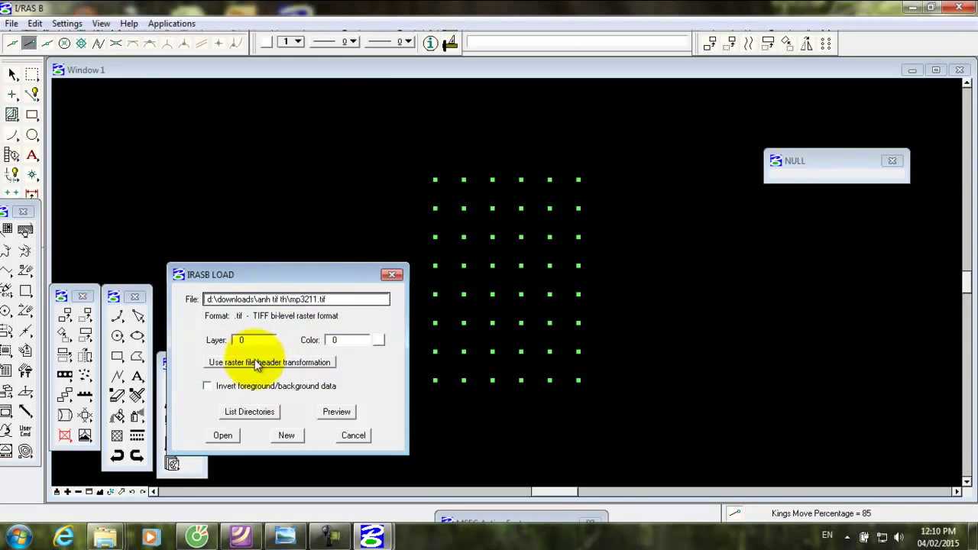
click(376, 339)
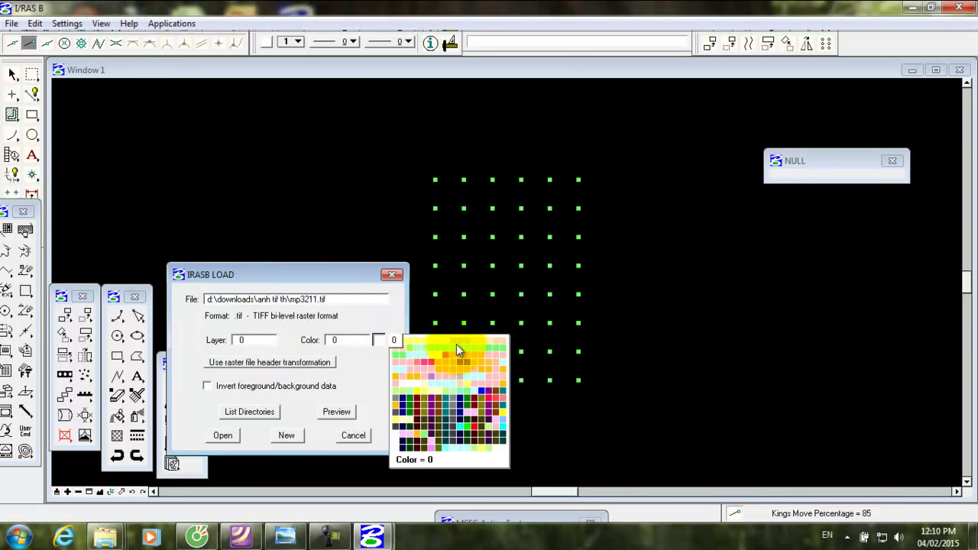
click(438, 341)
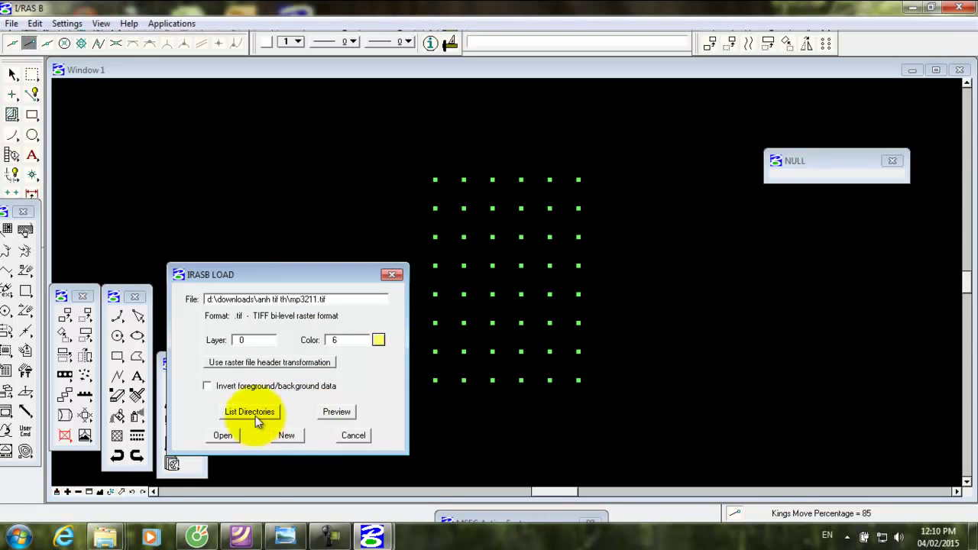
click(224, 435)
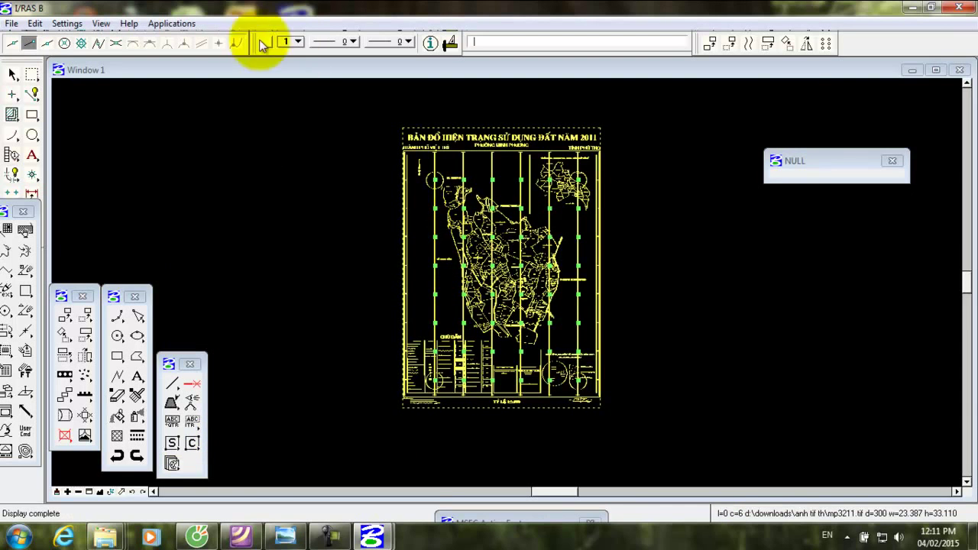
Step: Switch from I/RAS B to the MicroStation menus and bring up the color table's file selection
click(174, 25)
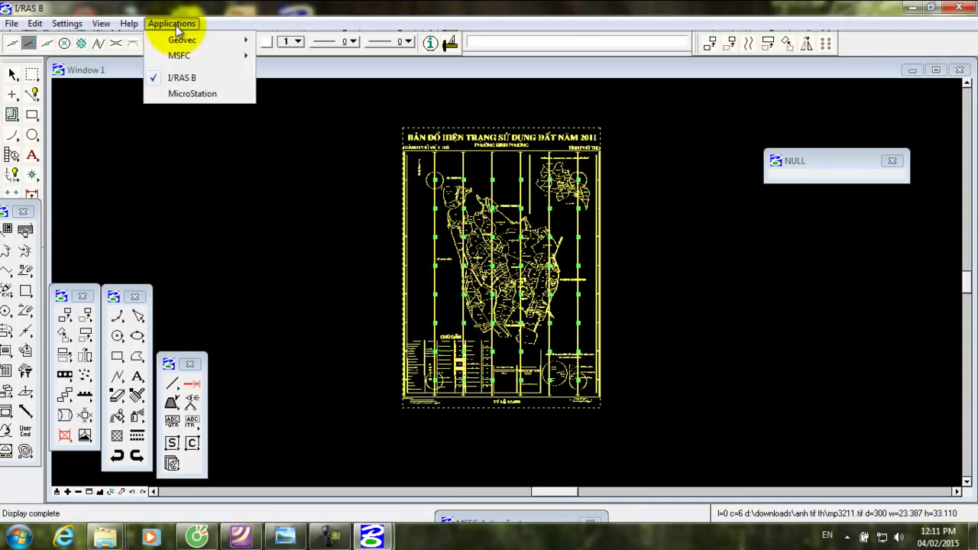
click(183, 93)
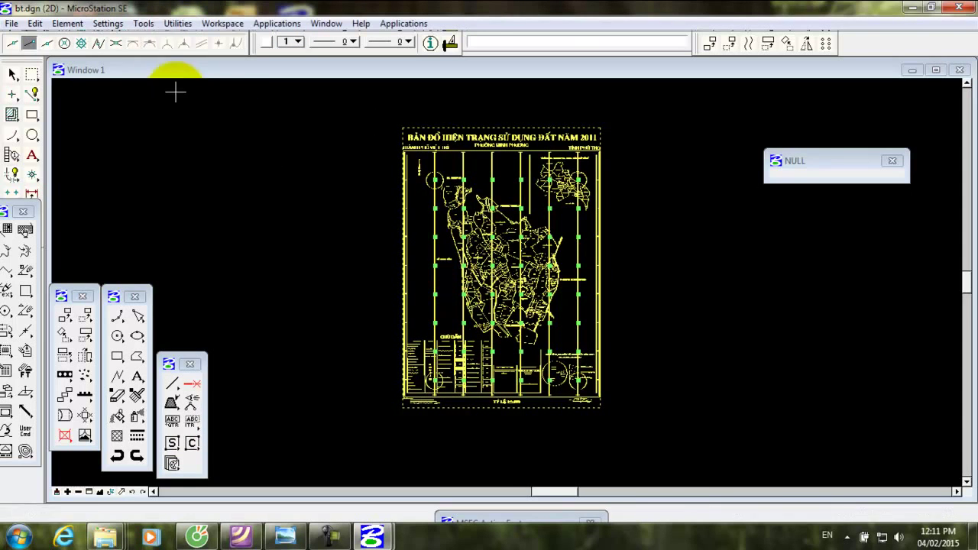
click(115, 25)
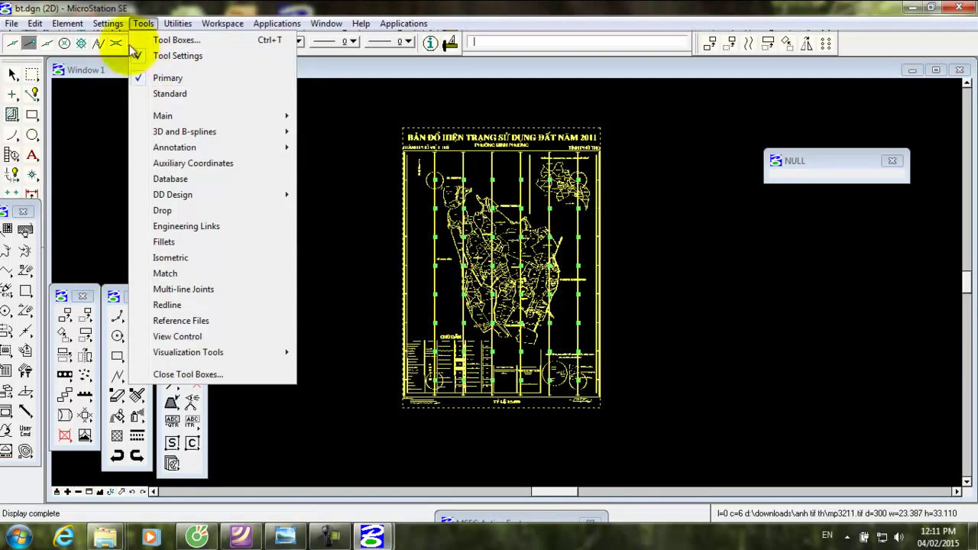
click(126, 78)
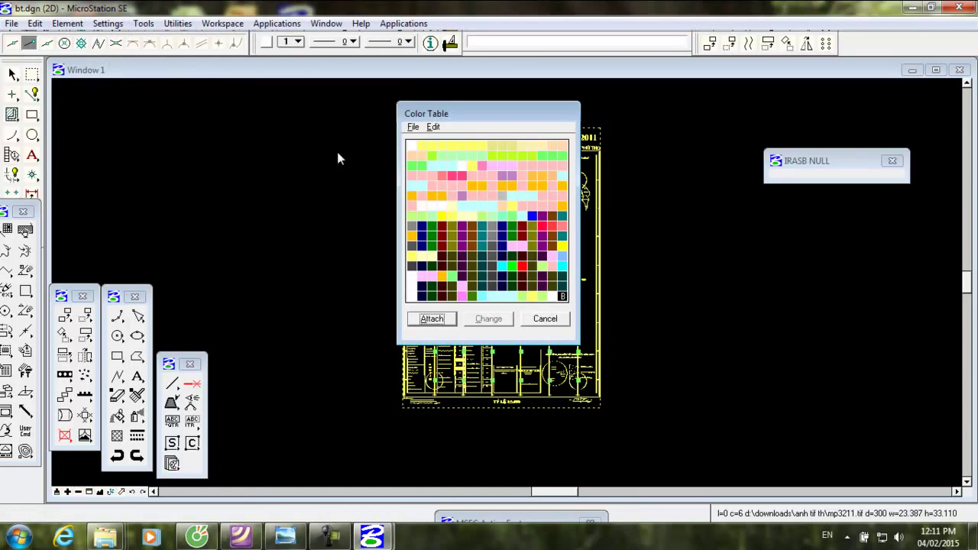
click(412, 127)
click(419, 140)
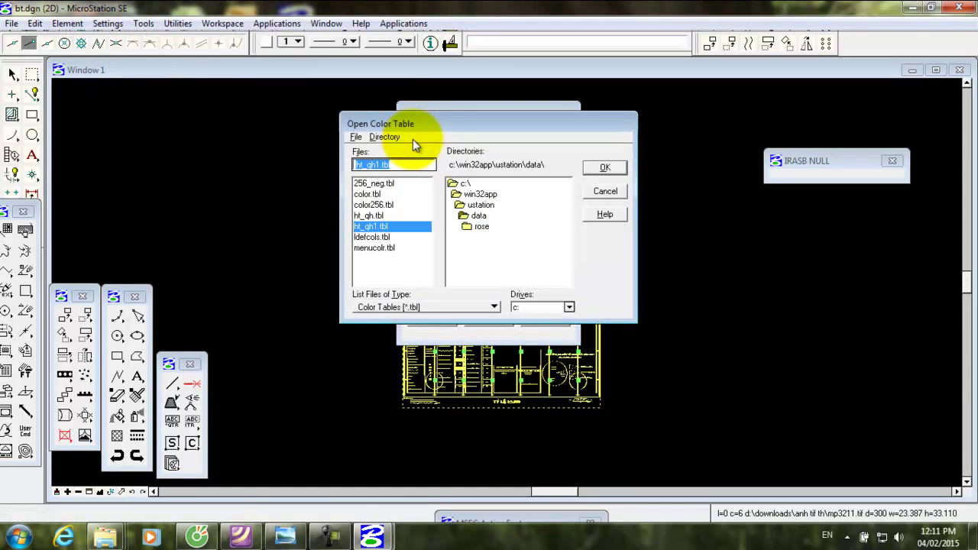
Step: Check the color table location on drive c: through the folders win32app, ustation and data
click(568, 307)
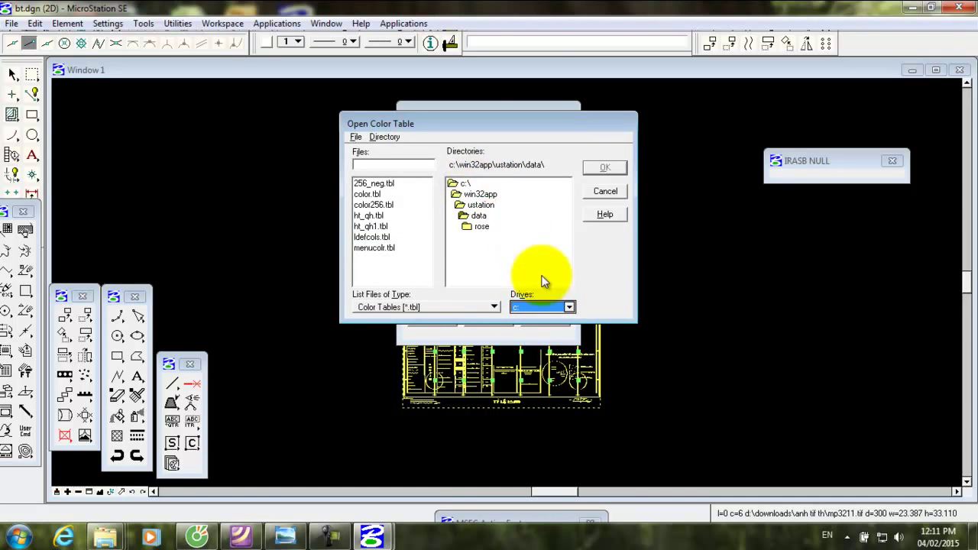
click(569, 307)
click(533, 321)
click(530, 306)
click(531, 315)
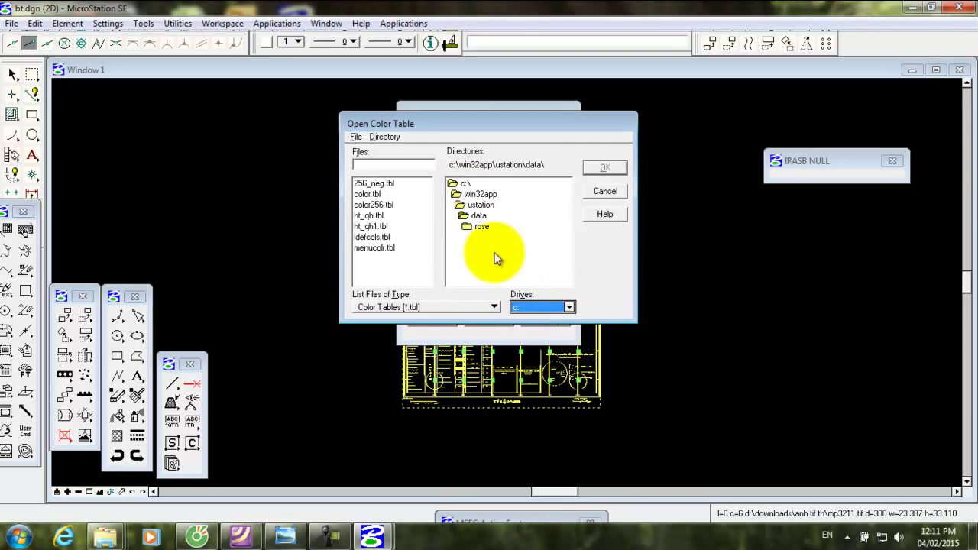
click(475, 197)
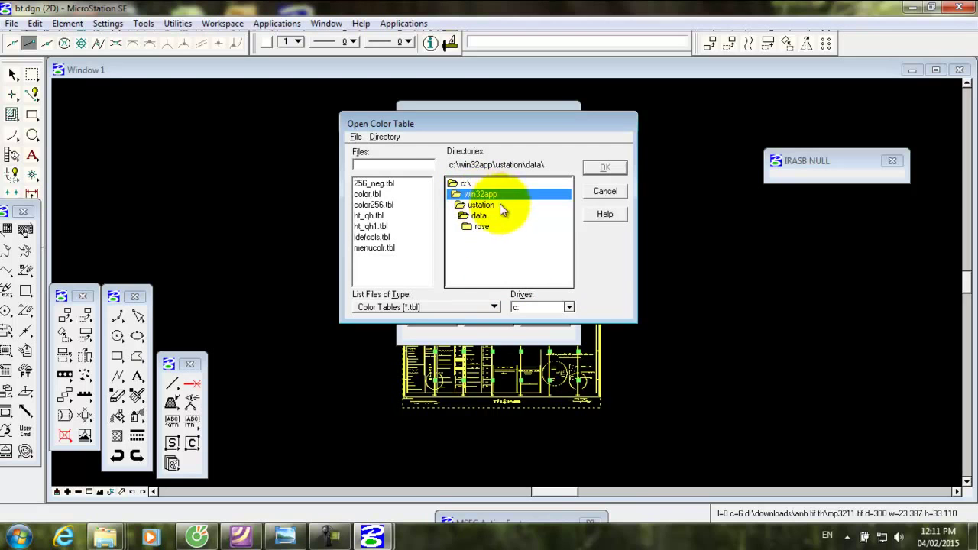
click(478, 206)
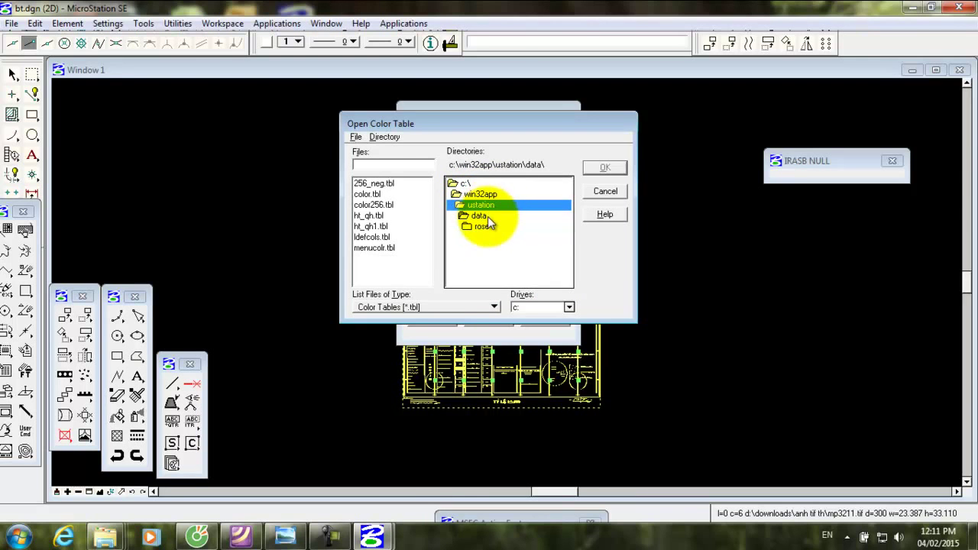
click(485, 217)
click(486, 228)
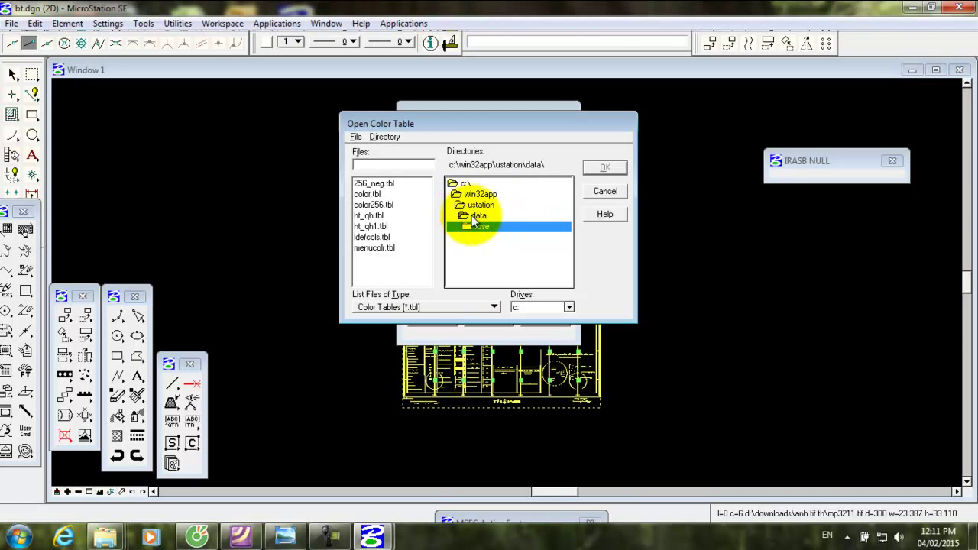
click(473, 217)
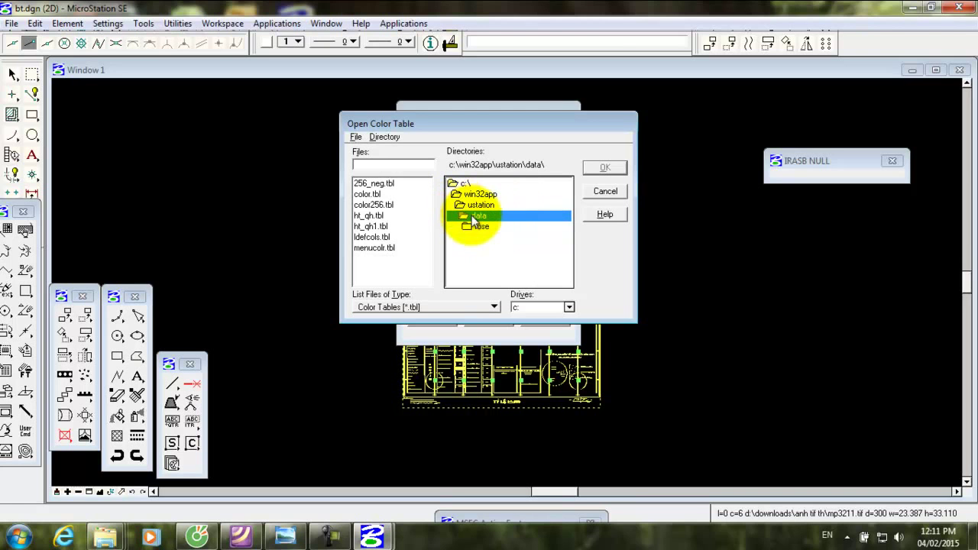
Step: Open the color table ht_qh1.tbl and attach it to the design file
click(369, 216)
click(372, 227)
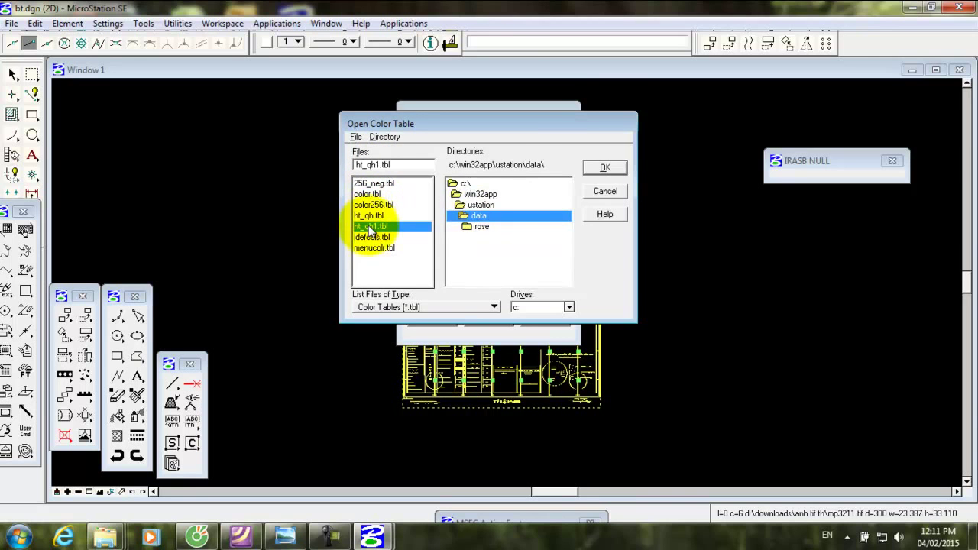
click(605, 168)
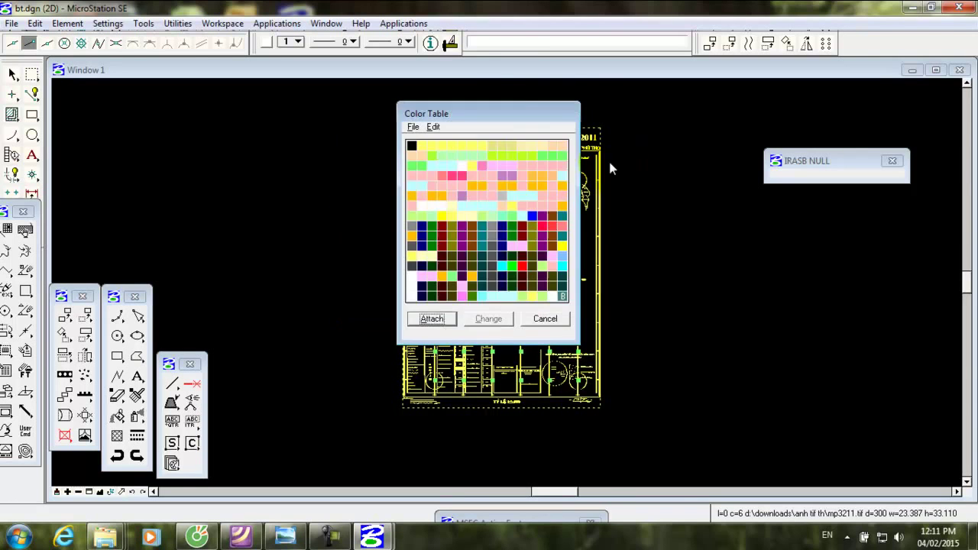
click(430, 320)
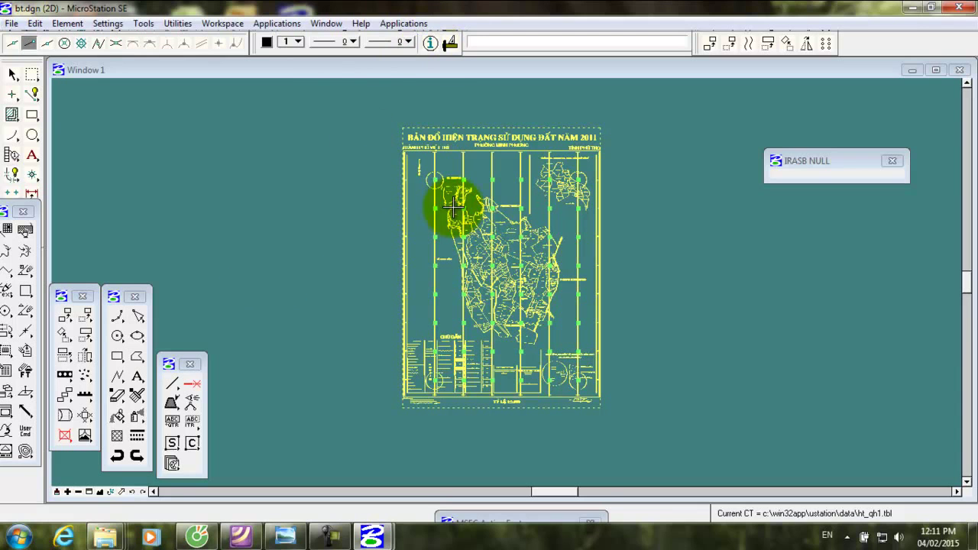
Step: Open Geovec's view preferences, place the window clear of the map, and turn on view 2
click(412, 26)
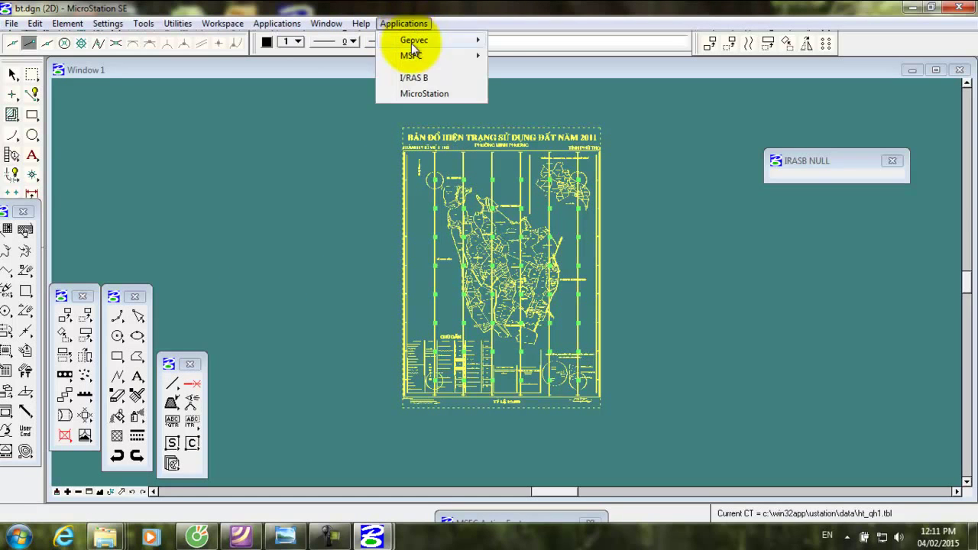
mouse_move(416, 39)
mouse_move(533, 88)
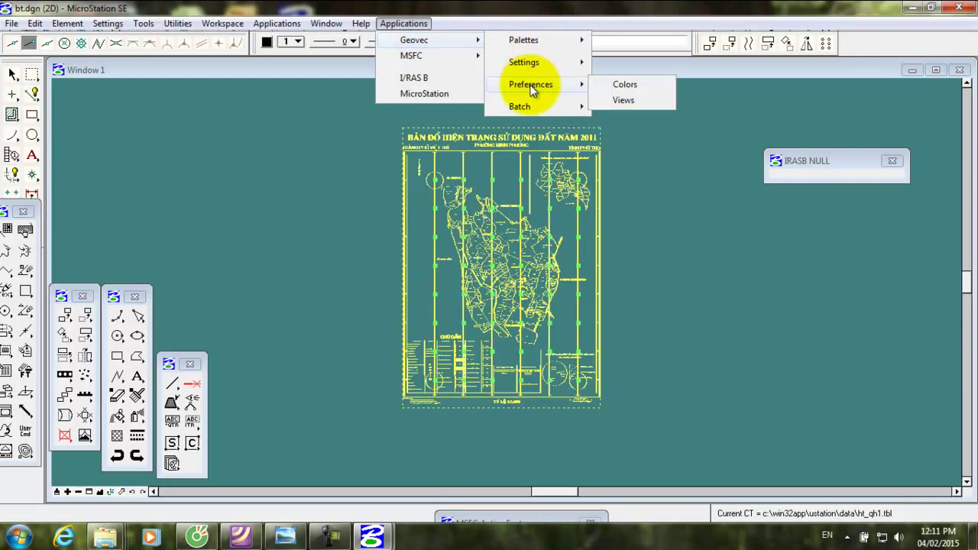
click(622, 101)
drag(642, 156, 764, 123)
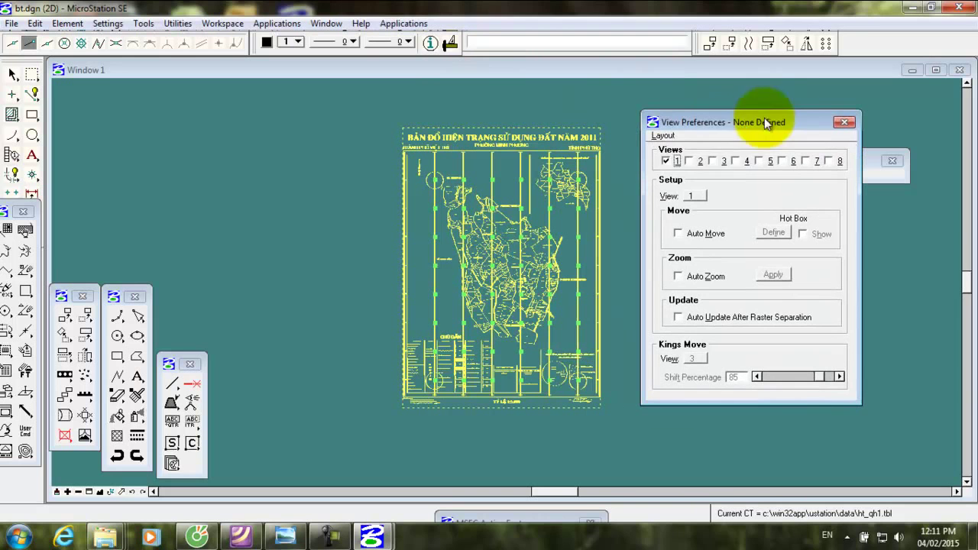
click(689, 161)
click(689, 161)
click(689, 162)
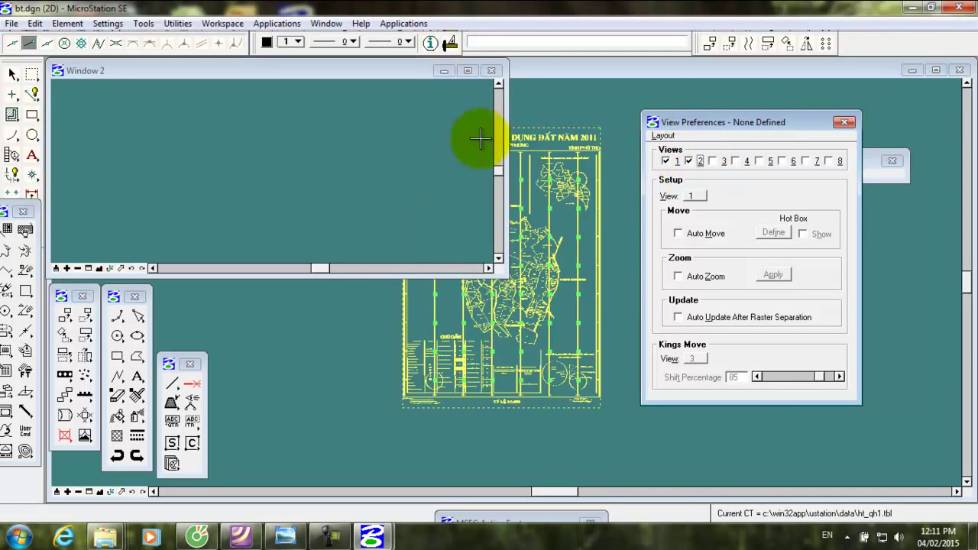